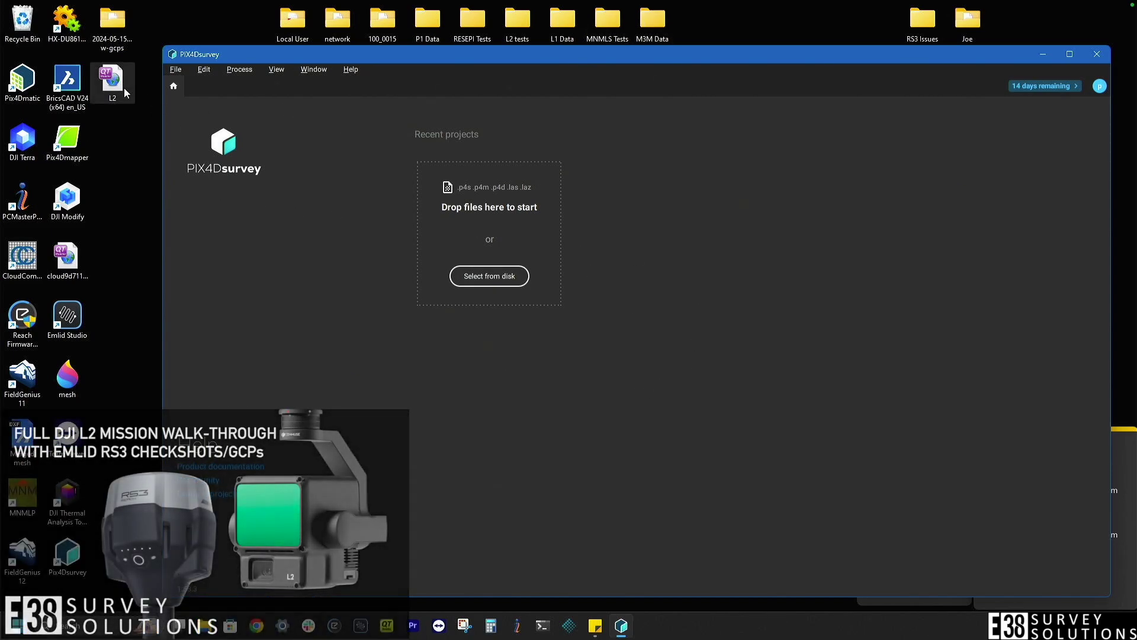
Load the L2 LAS file and apply NAD83(2011) Ohio North ftUS with NAVD88 height and GEOID18.
left_click_drag(124, 88, 543, 230)
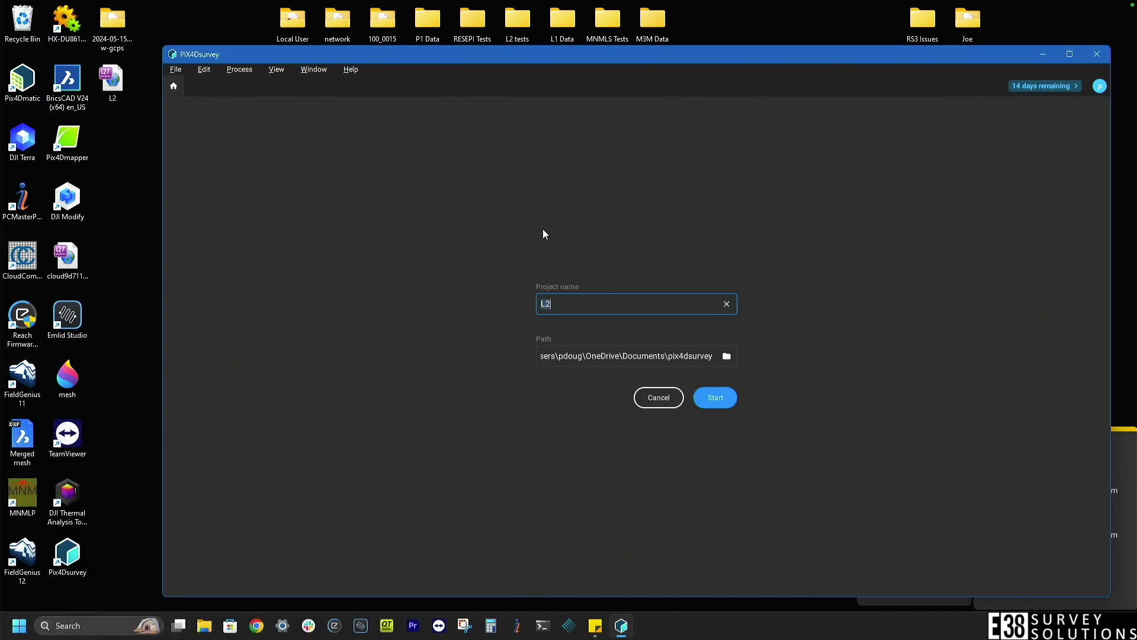
left_click(715, 398)
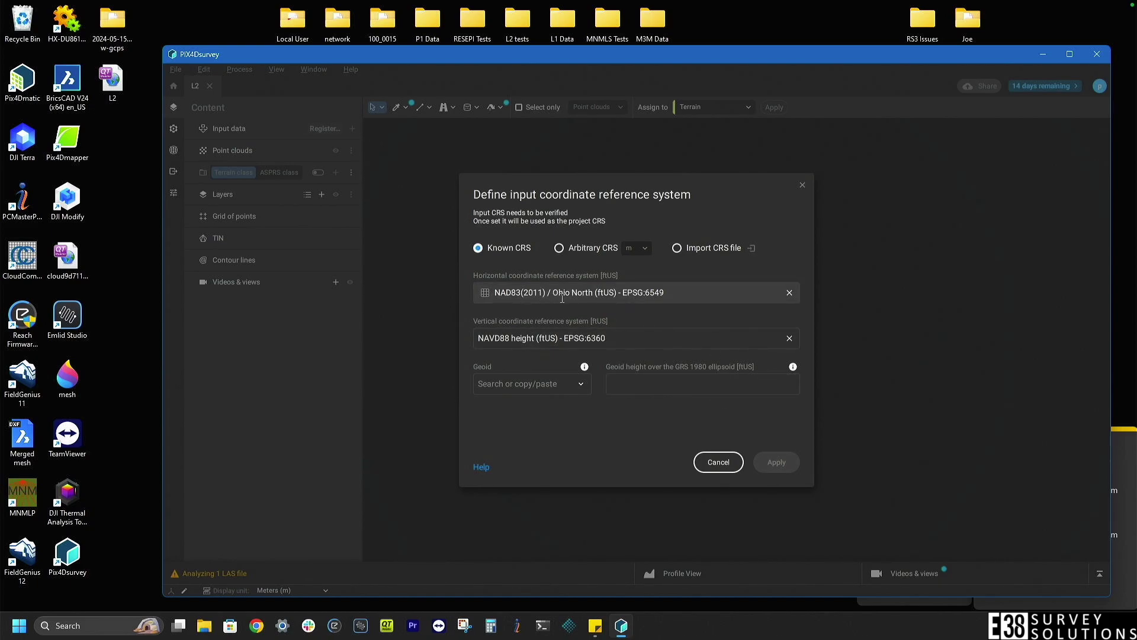
left_click(580, 386)
scroll(553, 425, "down", 1)
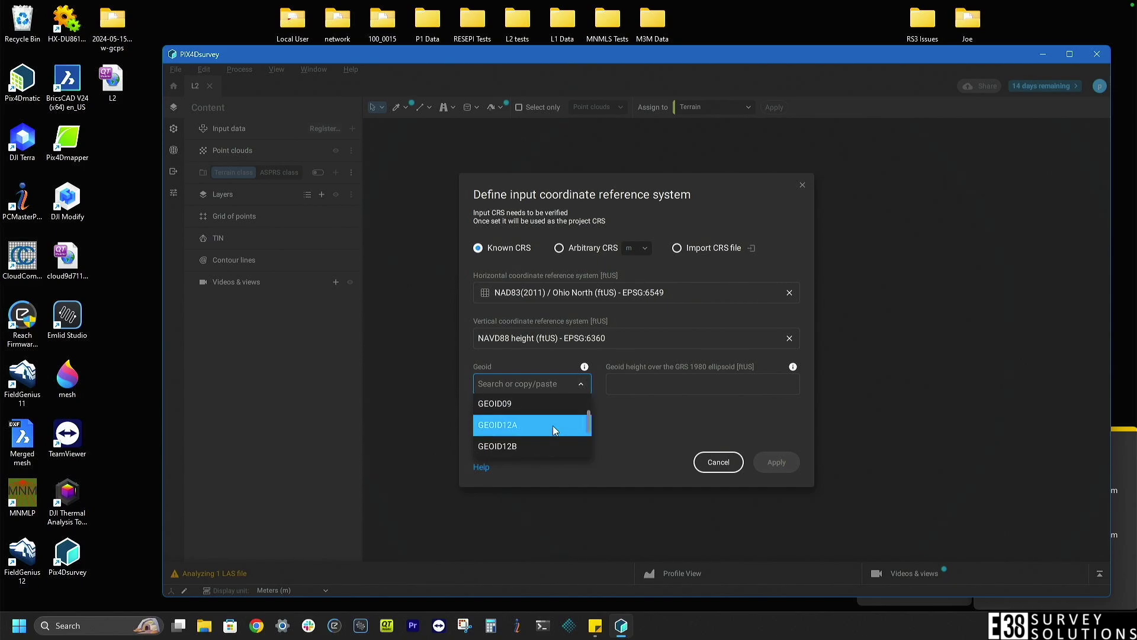
scroll(553, 425, "down", 2)
left_click(497, 422)
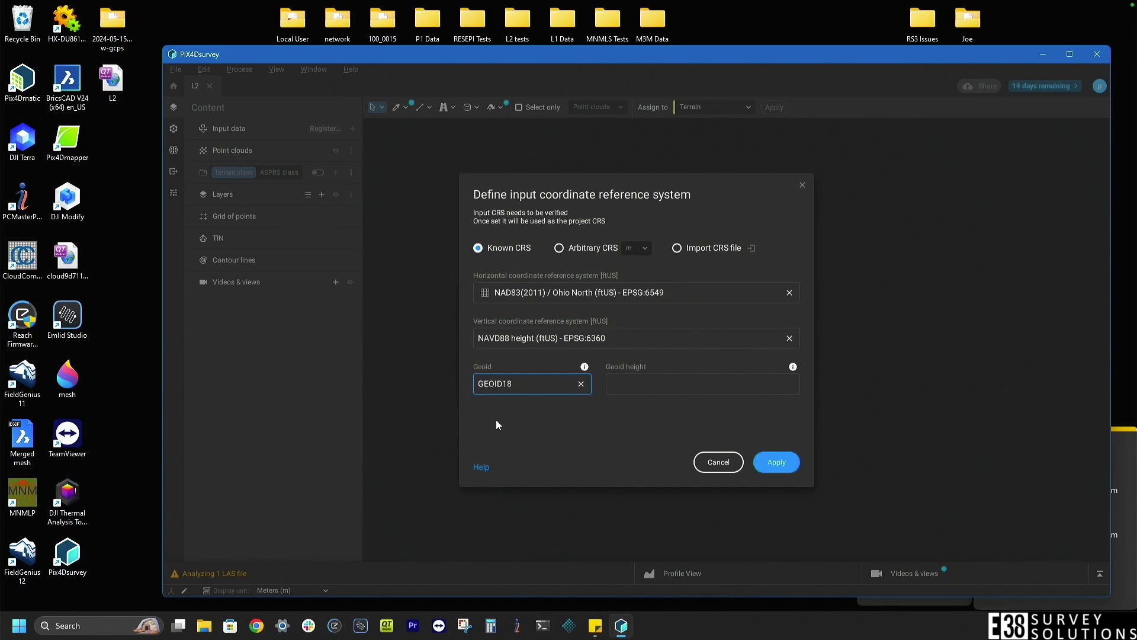
left_click(782, 461)
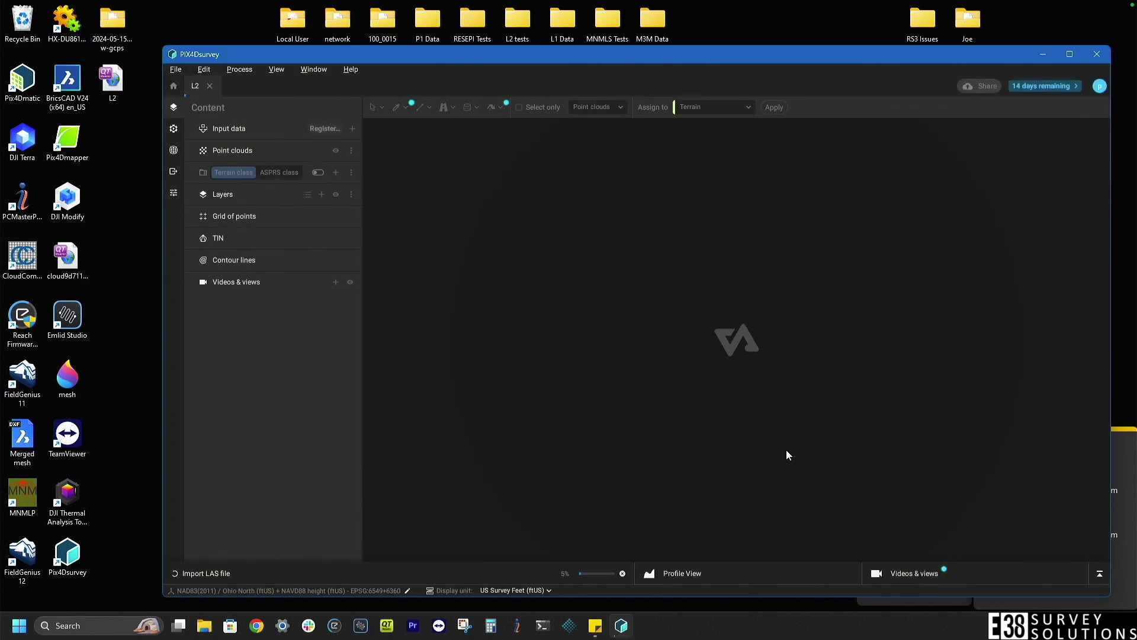
Maximize the window, zoom out and tilt the whole site into an oblique view.
key("super+Up")
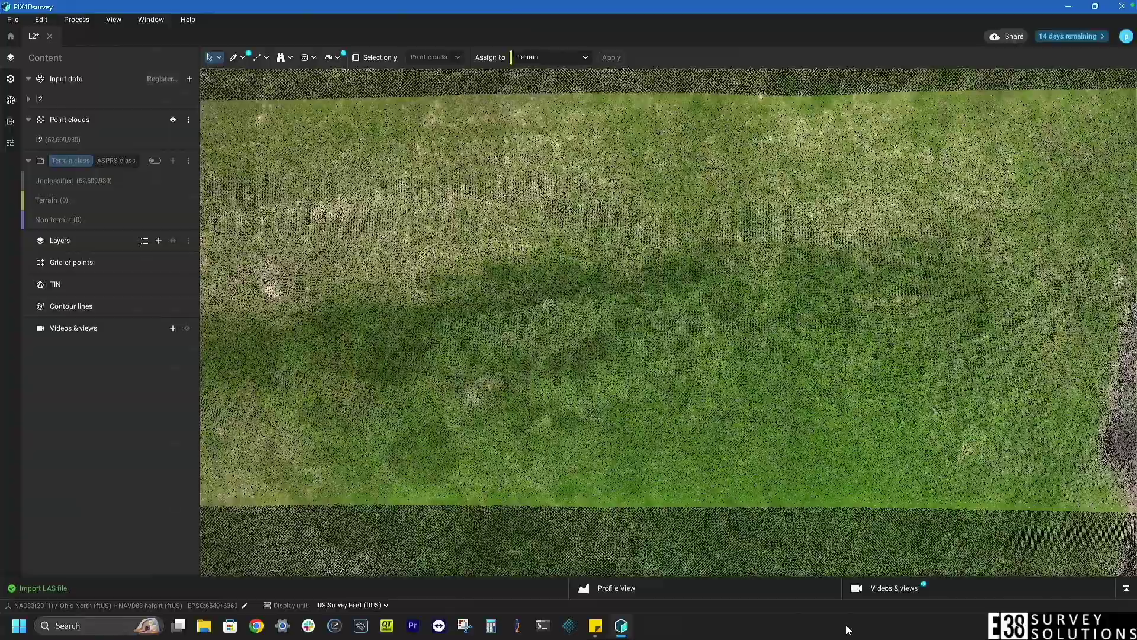
scroll(661, 345, "down", 10)
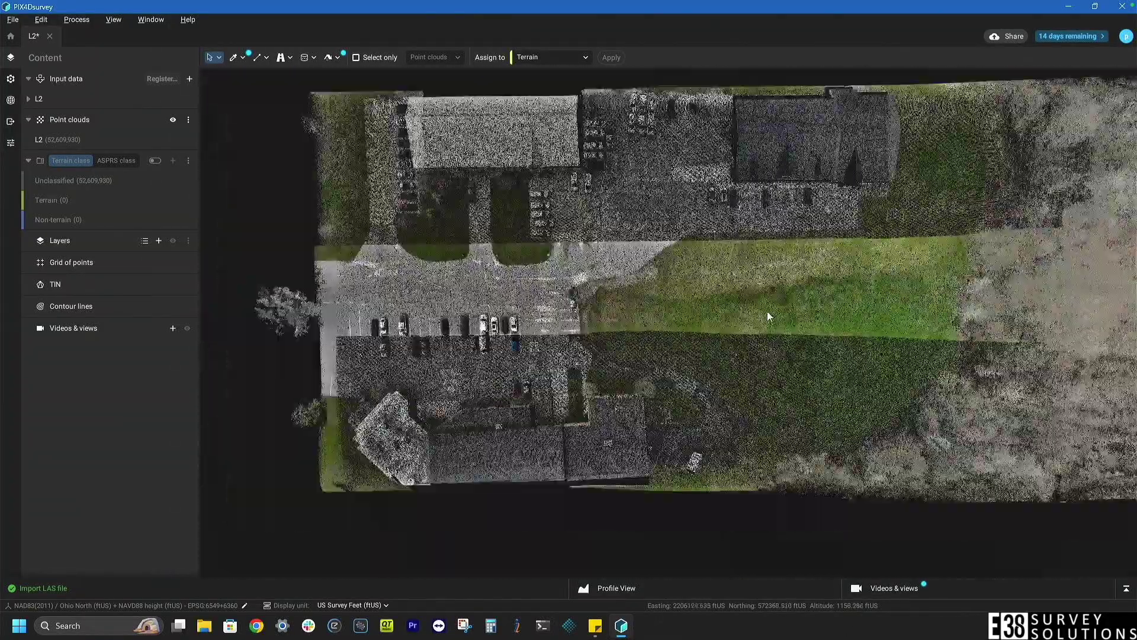
left_click_drag(847, 299, 602, 386)
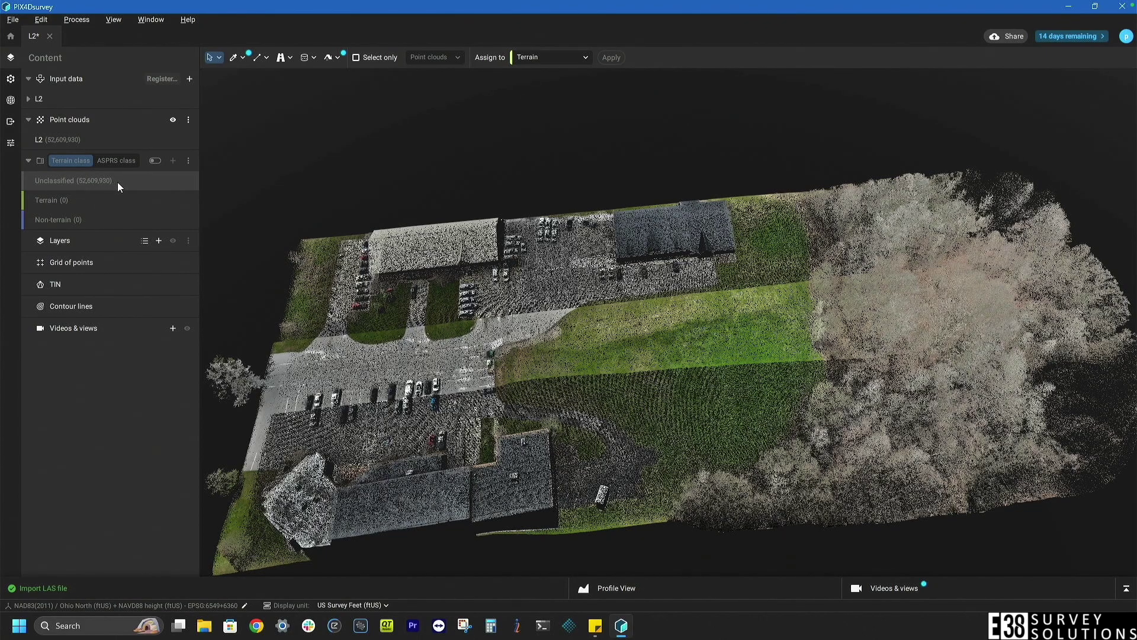
Delete distant outliers, then run the terrain filter with 3.0 sample distance and Low rigidity.
left_click(12, 80)
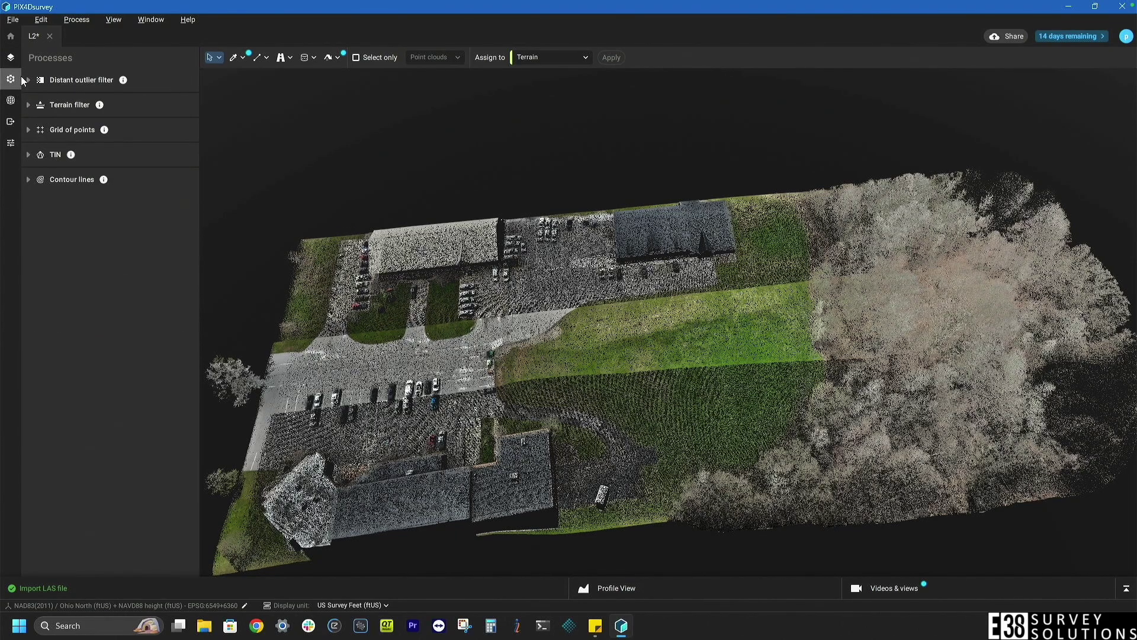
left_click(29, 79)
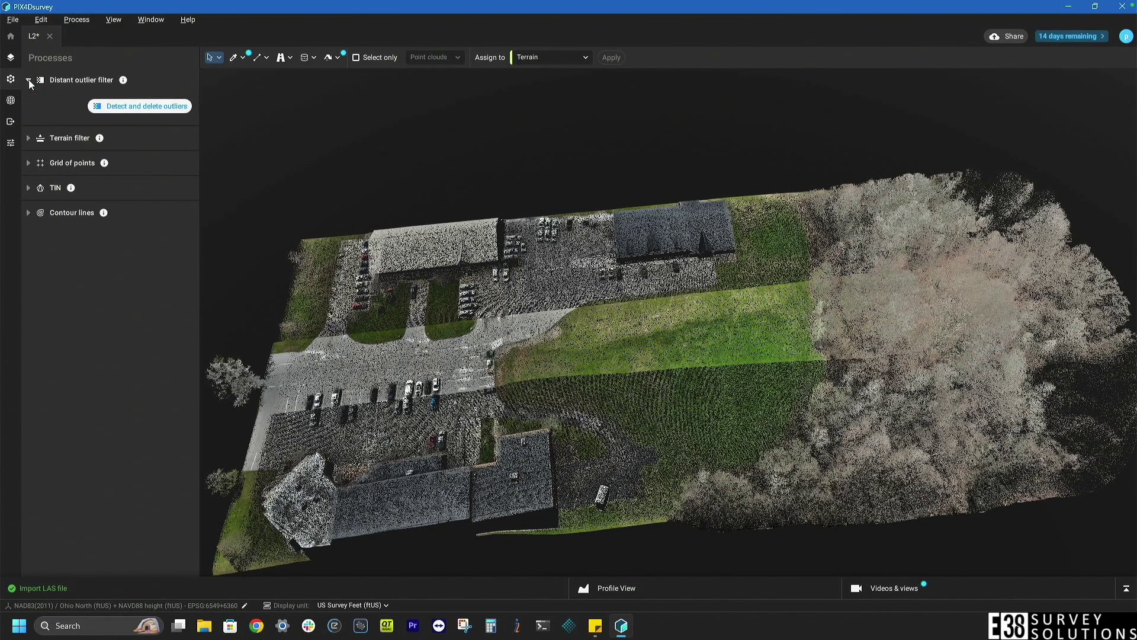
left_click(123, 107)
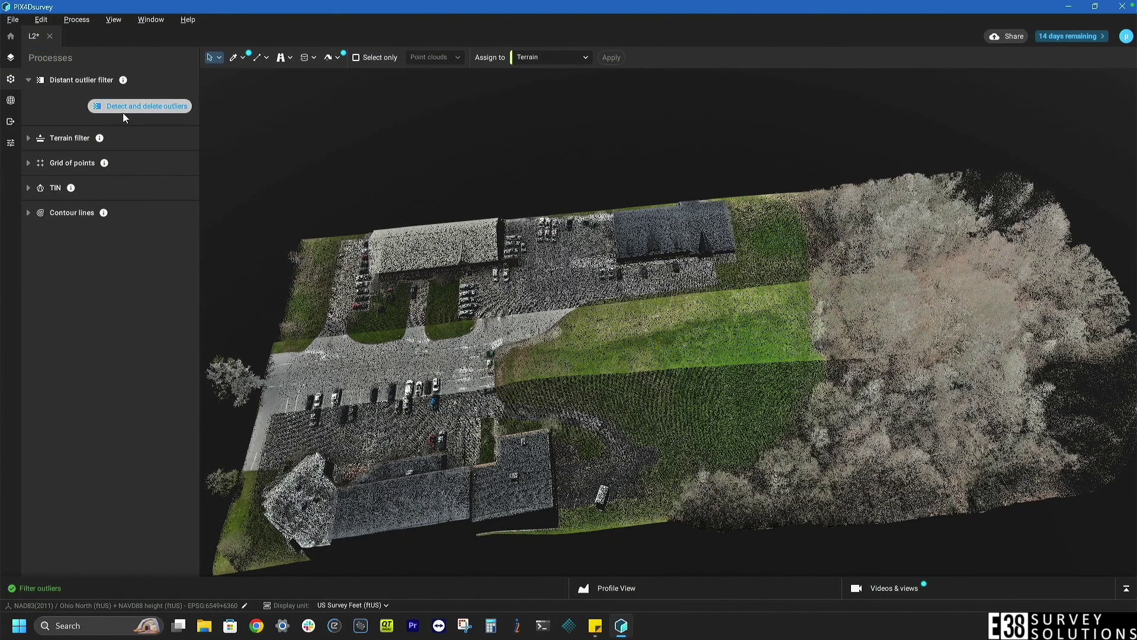
left_click(28, 137)
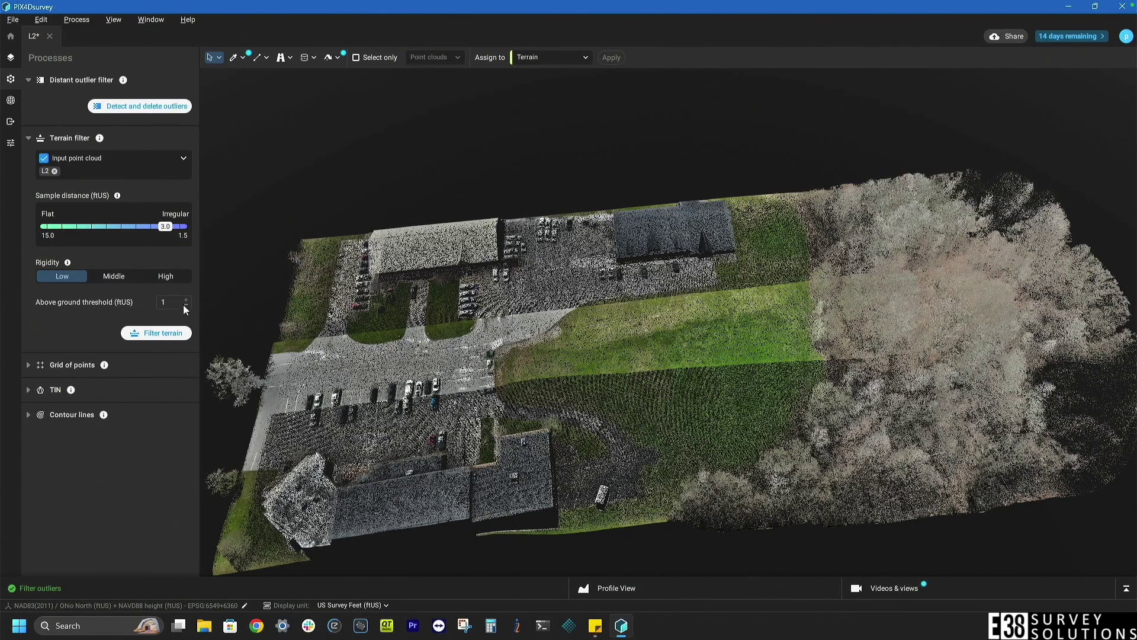
left_click(169, 336)
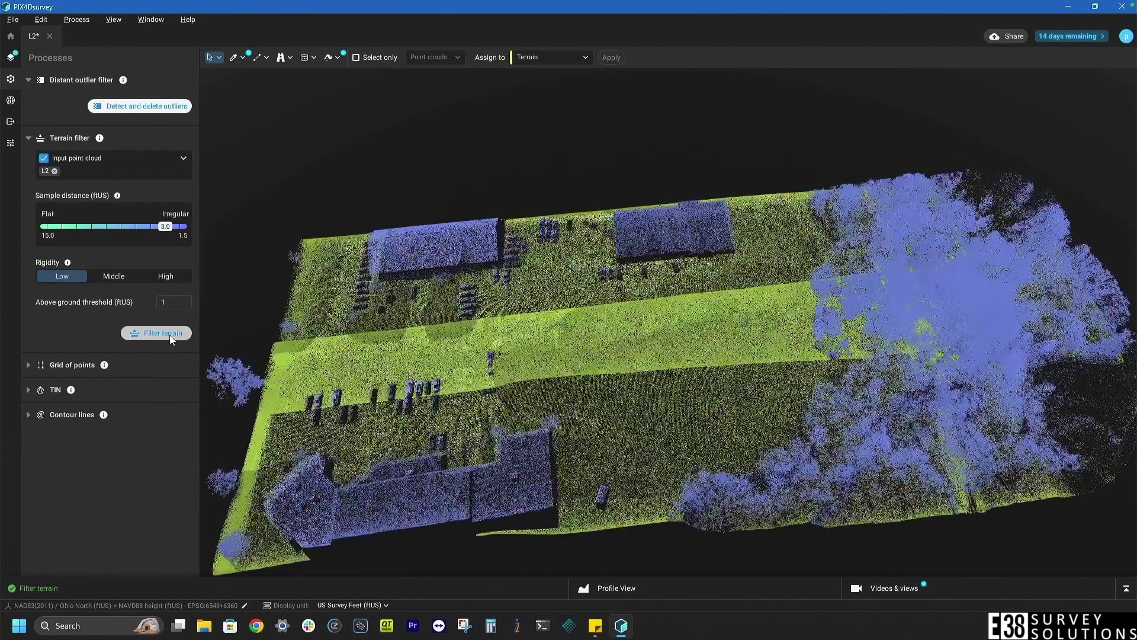
Hide the Non-terrain class, leaving only the terrain points, and orbit to a lower view.
left_click(9, 58)
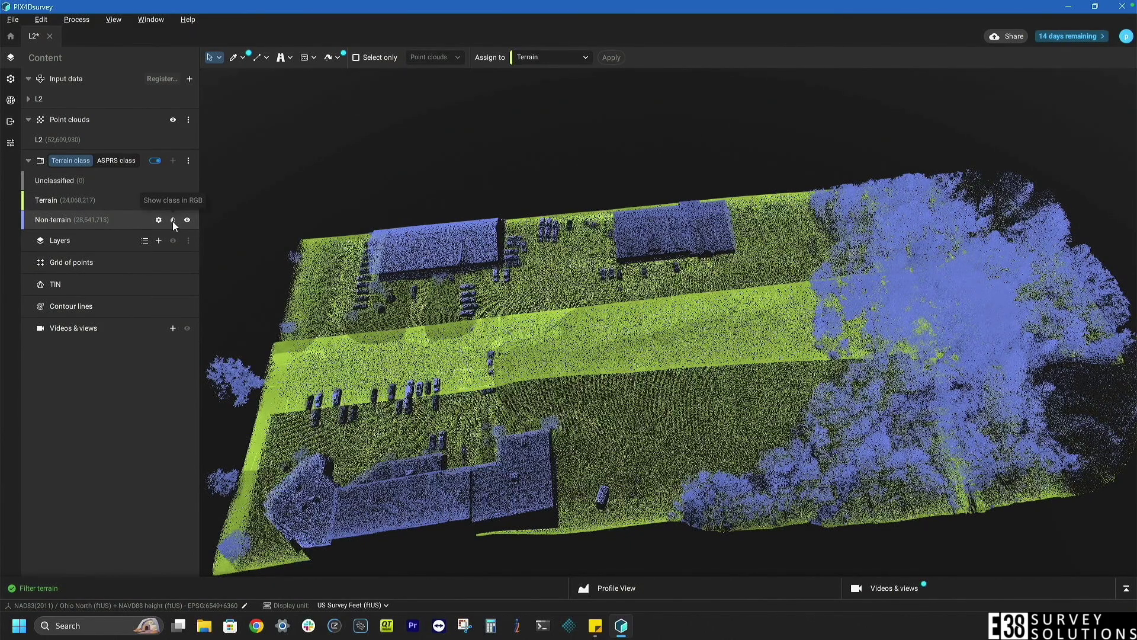
left_click(173, 220)
left_click(173, 220)
left_click(158, 220)
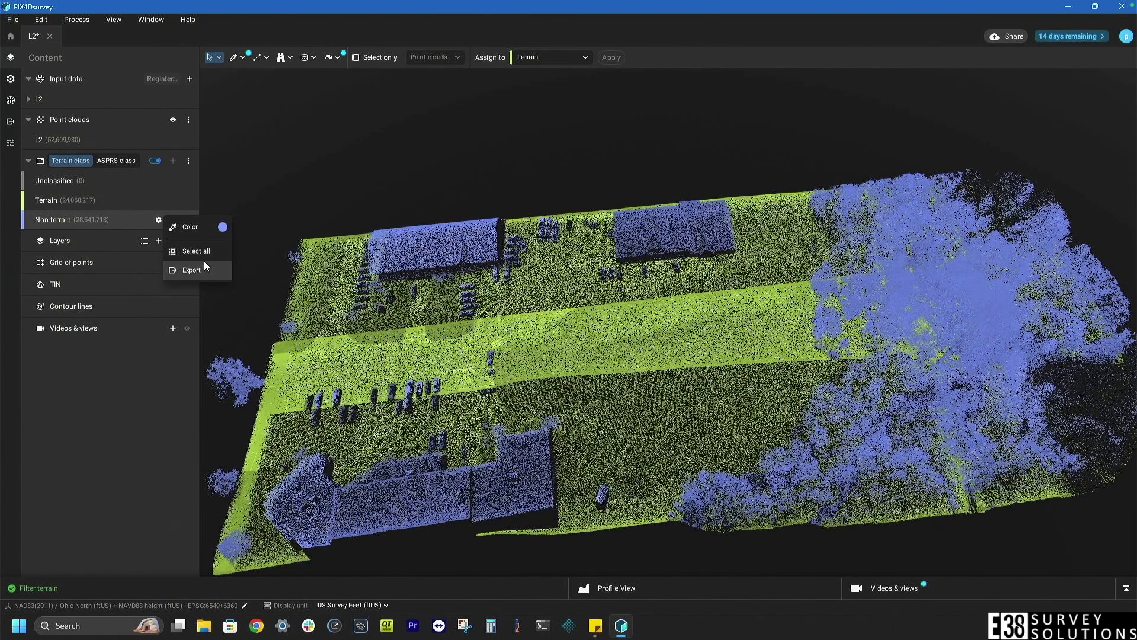
left_click(166, 202)
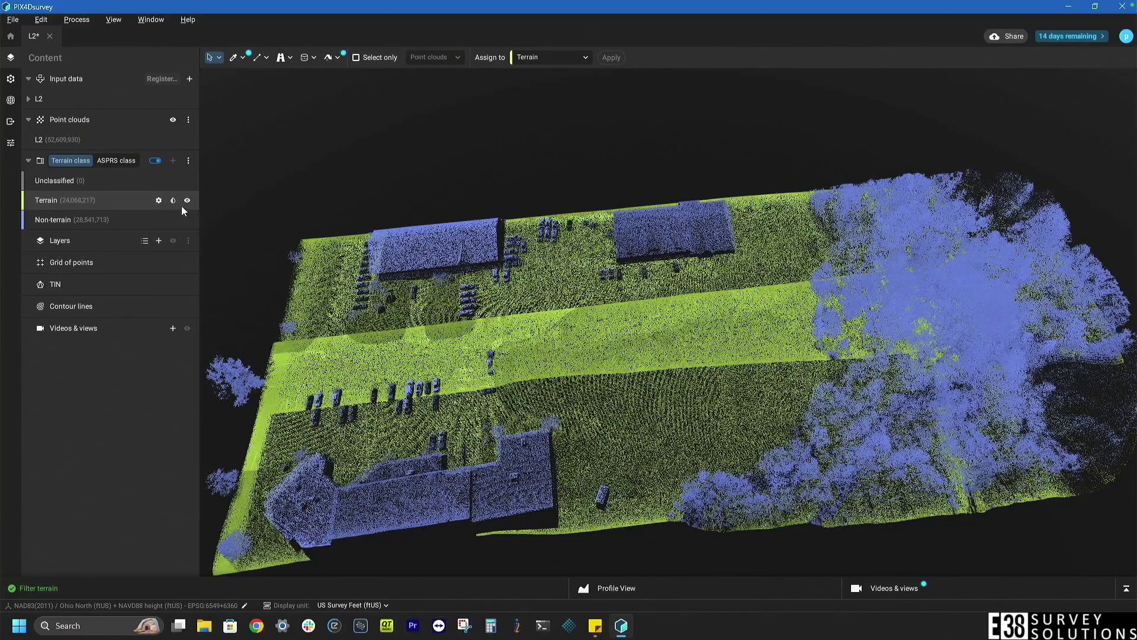
left_click(187, 220)
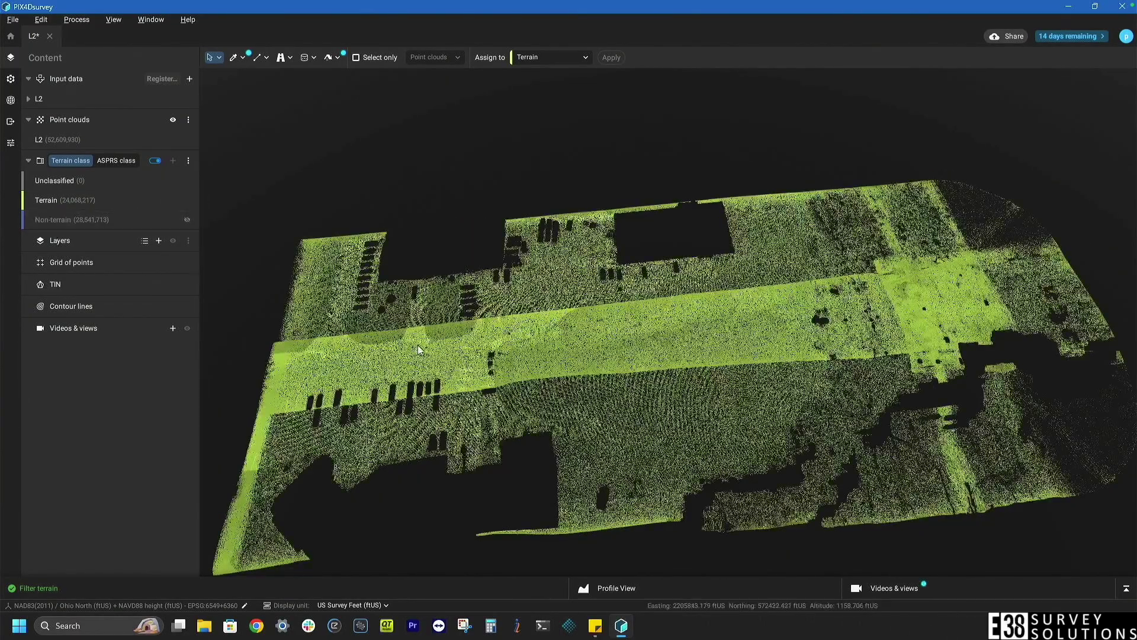
left_click_drag(421, 350, 646, 308)
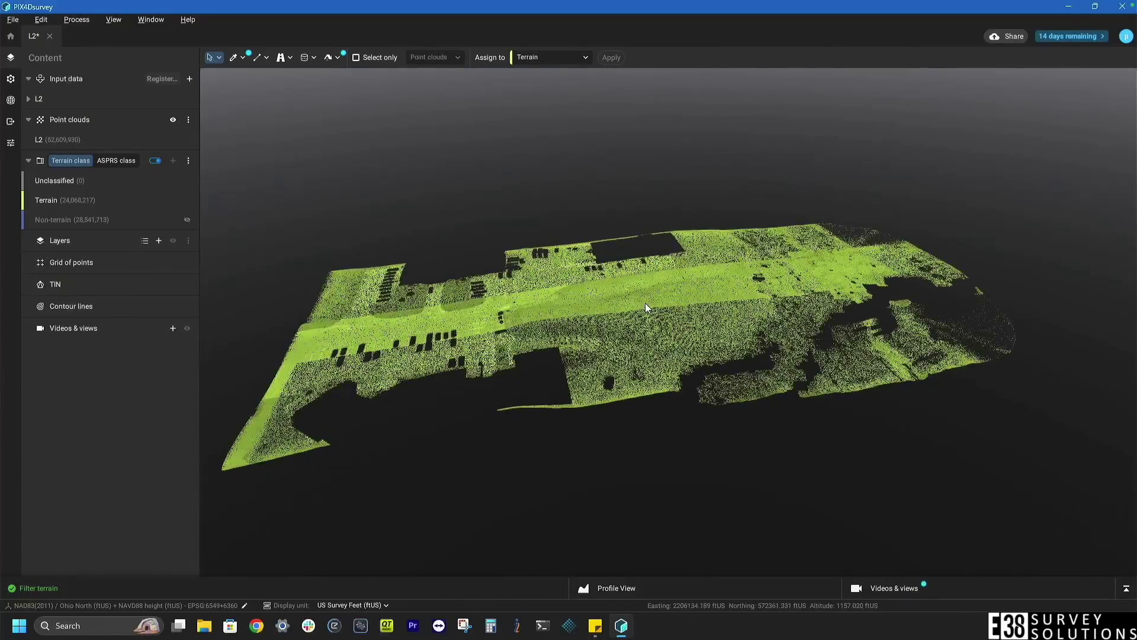
Make a Regular grid of points from the Terrain class with 8 ftUS spacing.
left_click(10, 80)
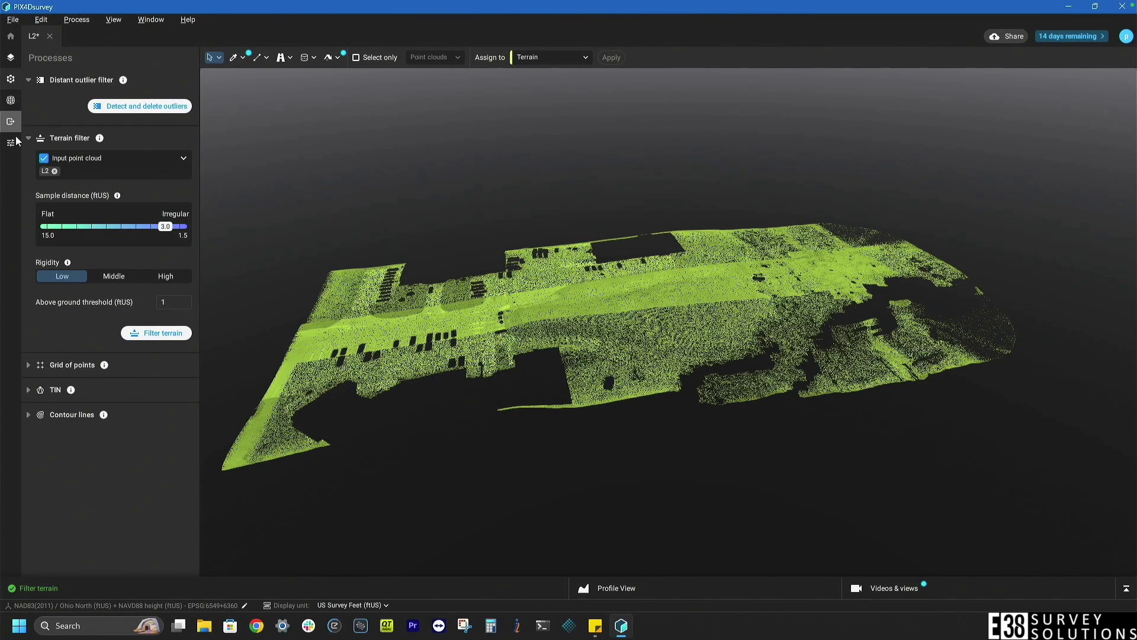
left_click(28, 366)
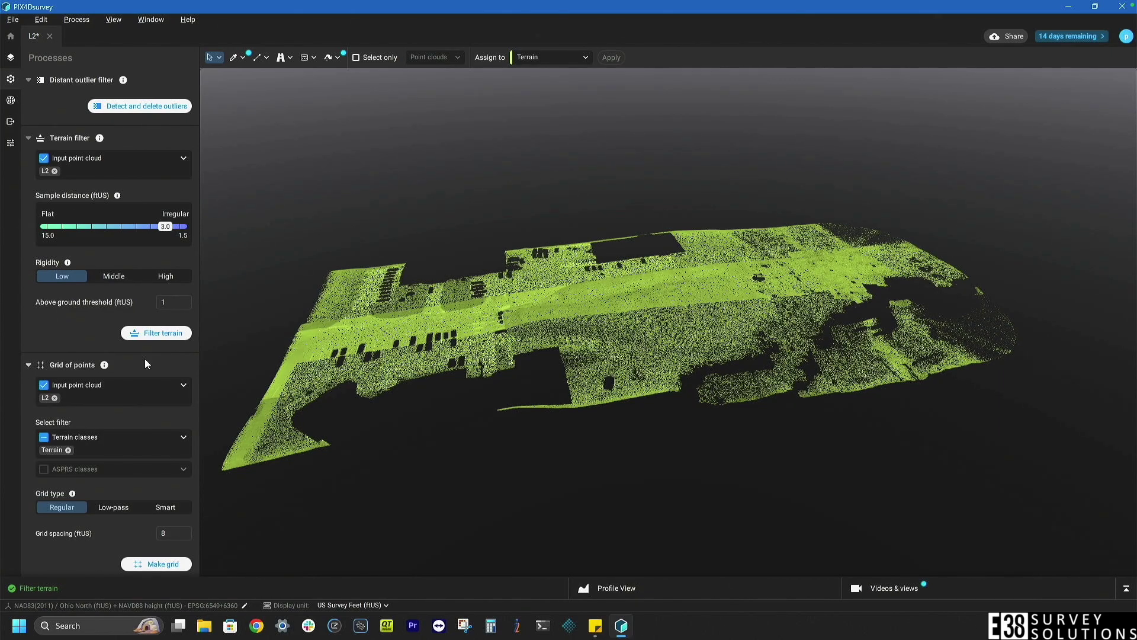
scroll(147, 359, "down", 1)
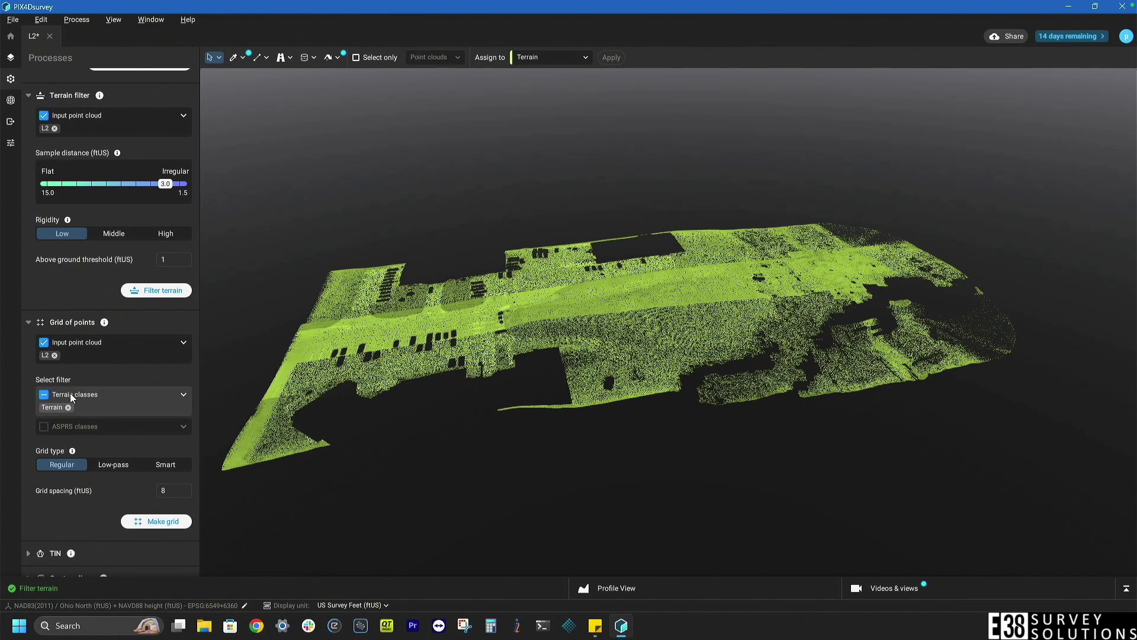
scroll(73, 400, "down", 1)
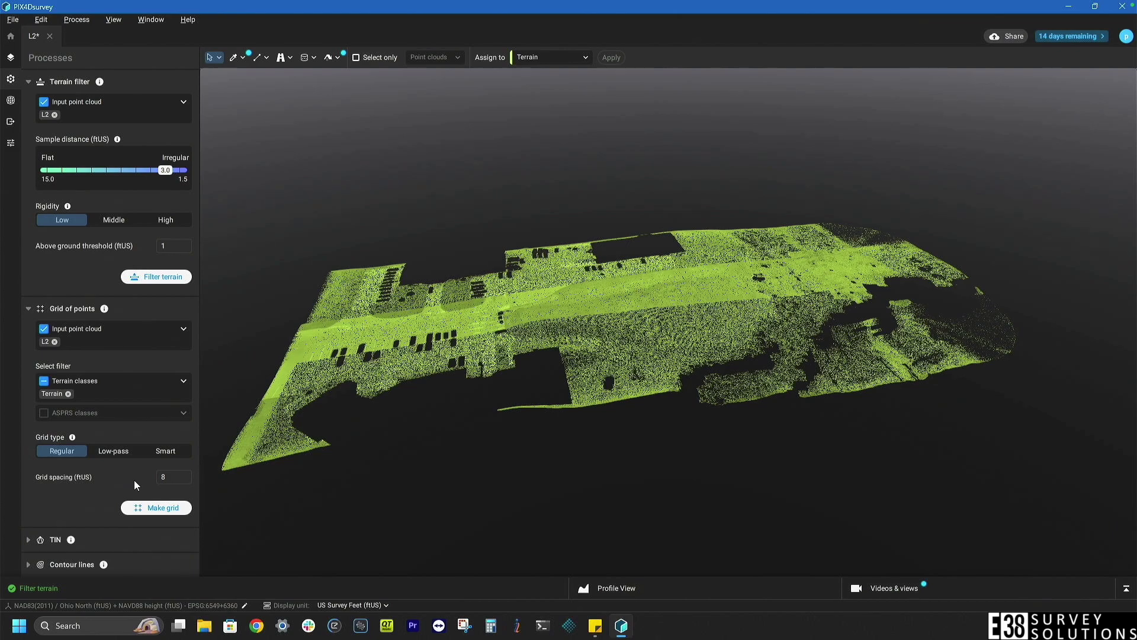
left_click(160, 508)
Expand the TIN settings with the 8.000 ftUS terrain grid as input.
left_click(28, 540)
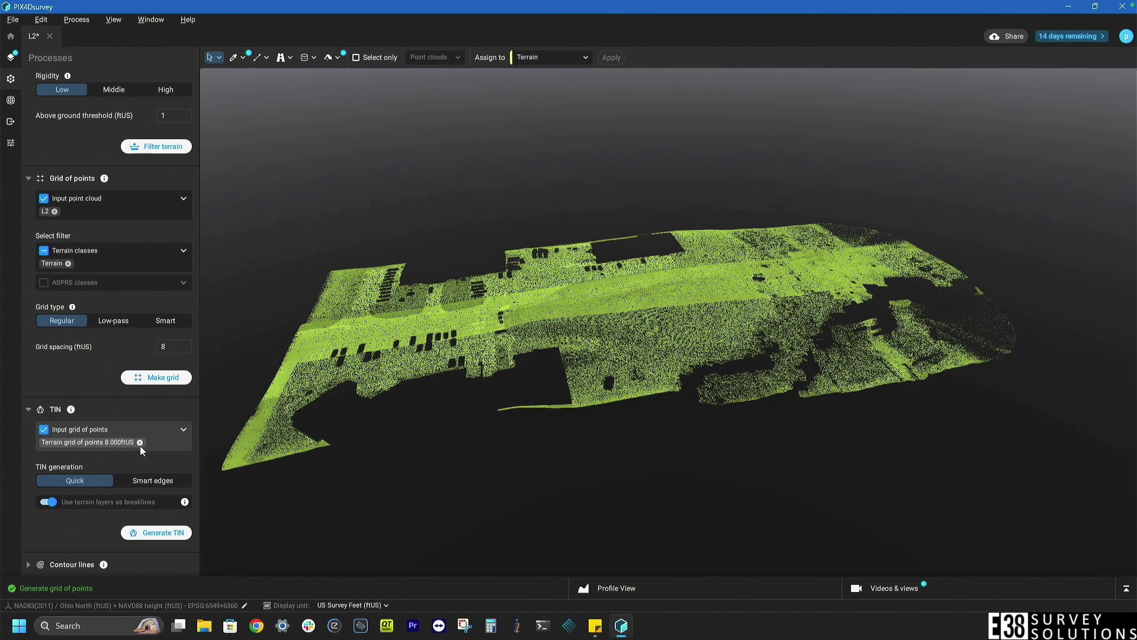
Generate the Quick TIN from the grid and inspect it from low side angles.
left_click(152, 533)
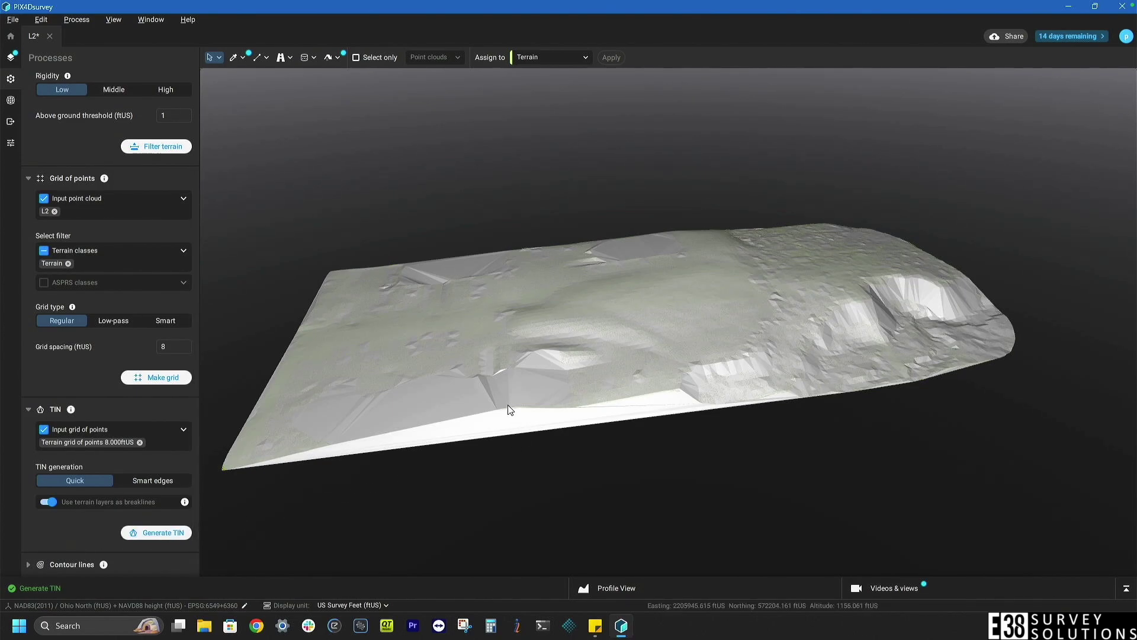
left_click_drag(516, 409, 923, 304)
scroll(691, 401, "up", 5)
left_click_drag(672, 420, 563, 441)
scroll(616, 448, "down", 8)
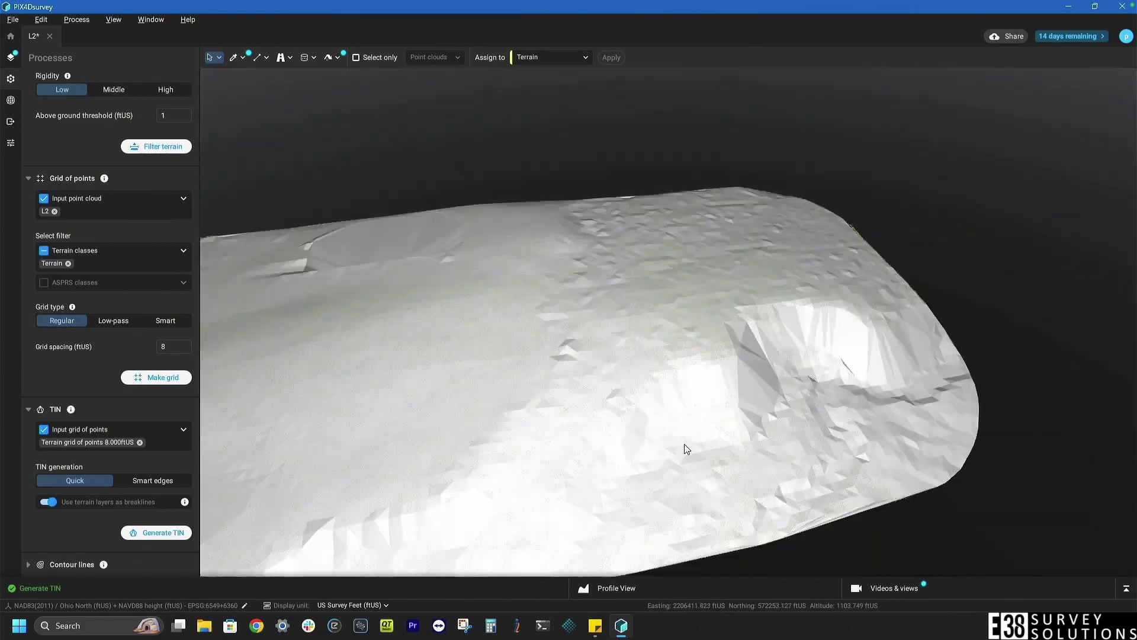
scroll(744, 309, "up", 2)
scroll(744, 309, "up", 2)
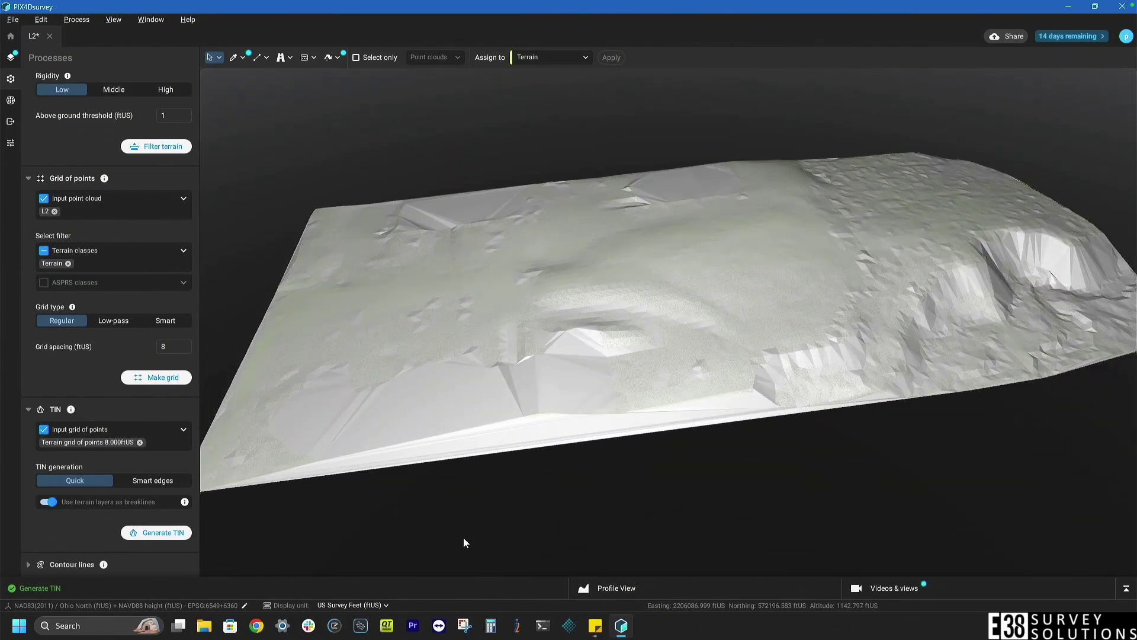
Generate 3 ftUS contour lines across the TIN and fit the whole surface in view.
left_click(27, 564)
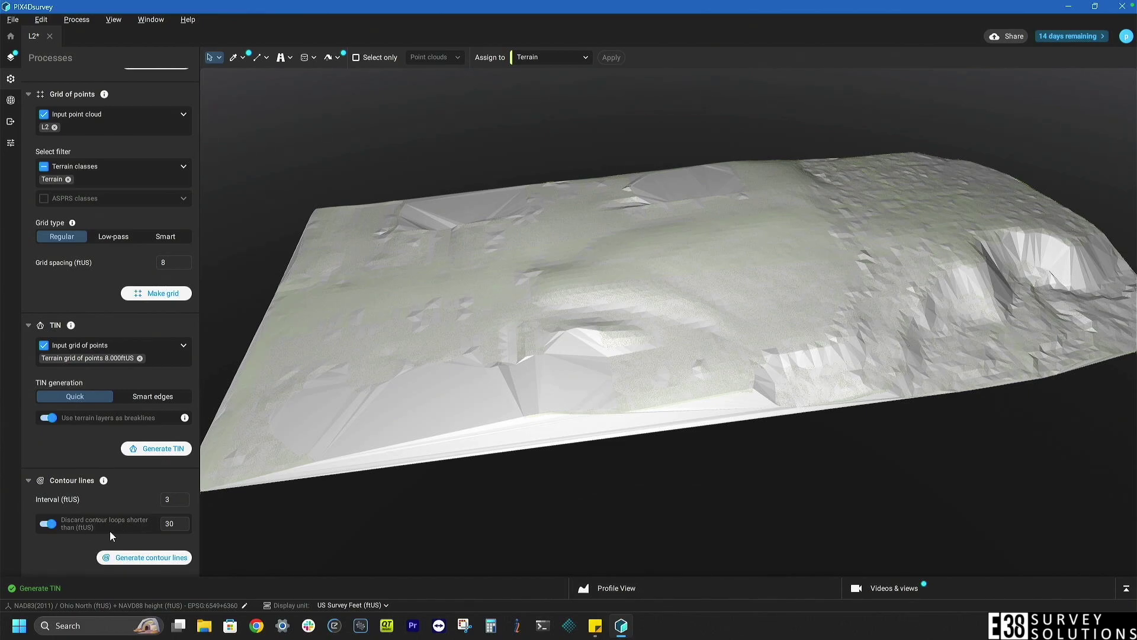
left_click(151, 558)
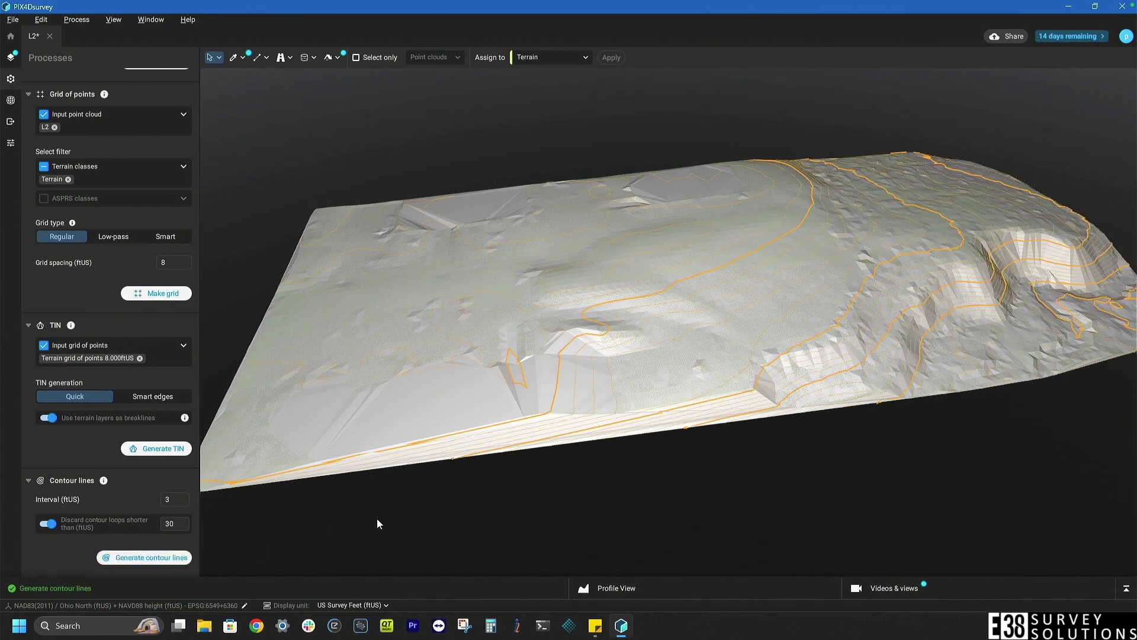
left_click_drag(460, 413, 374, 315)
Hide the terrain points, grid of points and TIN so only the contours show.
left_click(10, 58)
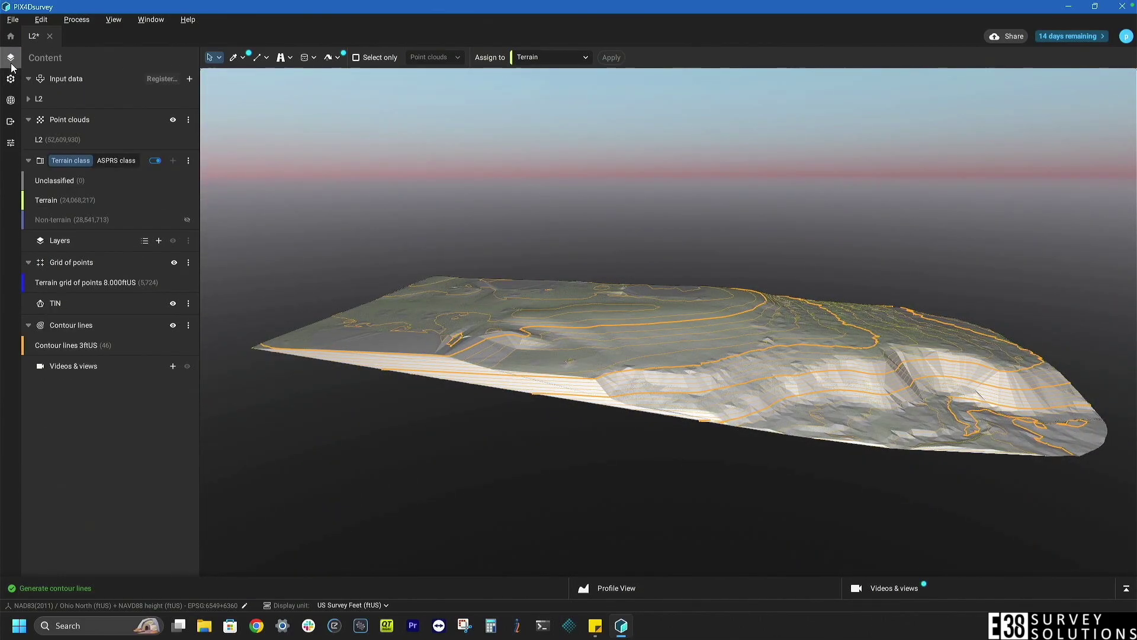
left_click(174, 263)
left_click(187, 200)
left_click(173, 325)
left_click(173, 303)
left_click(173, 303)
left_click(173, 326)
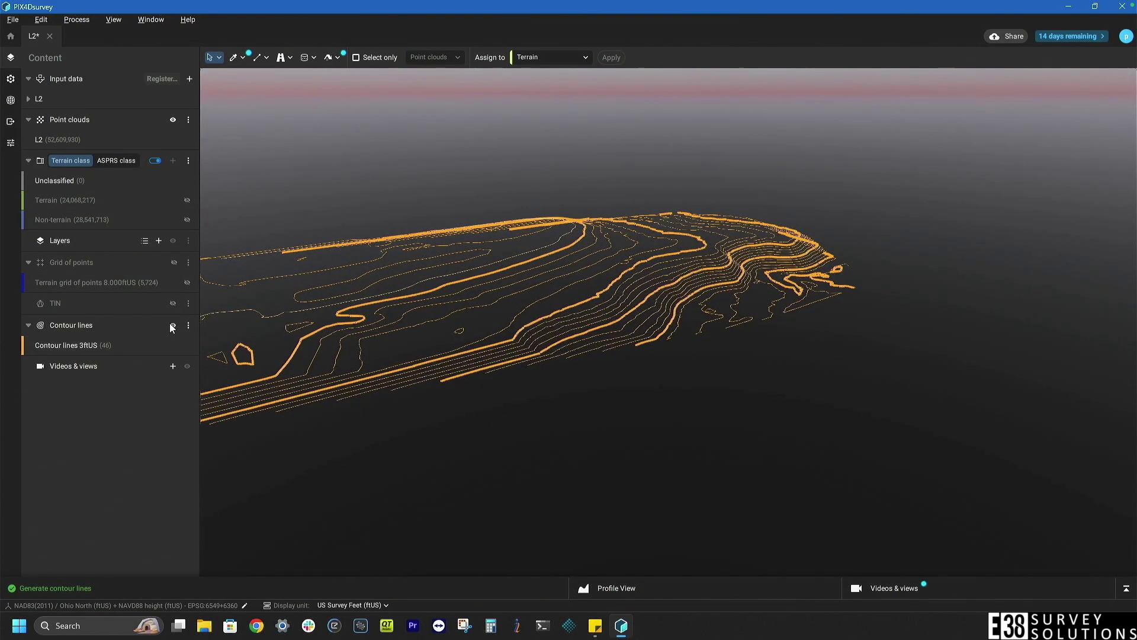
Show the TIN instead of the contours and export it as LandXML with a timestamp.
left_click(173, 325)
left_click(174, 303)
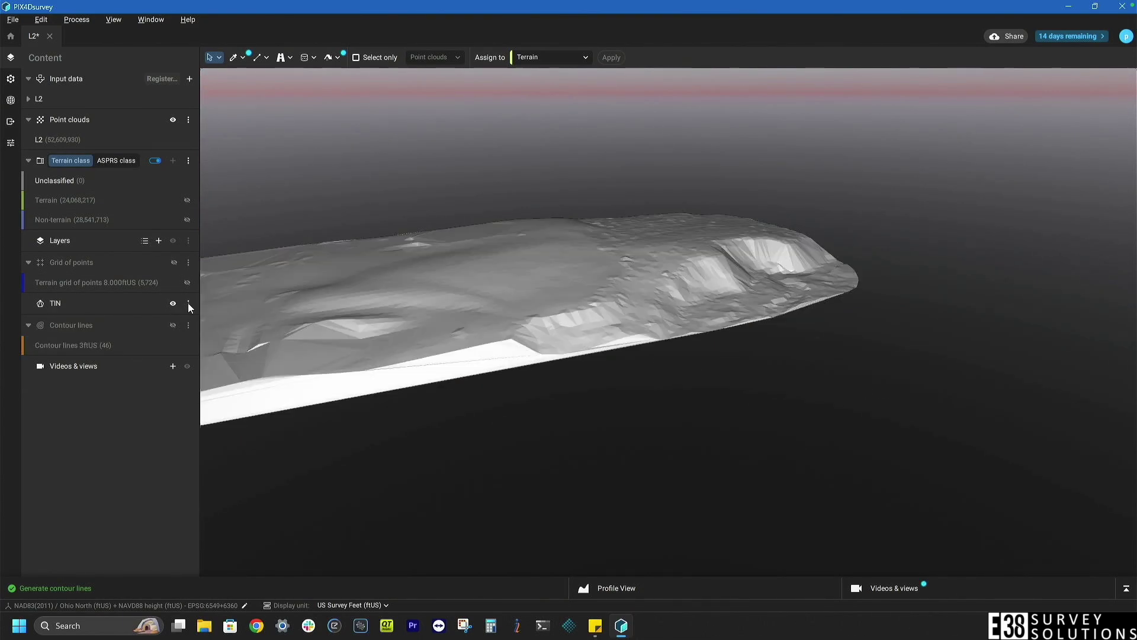
left_click(188, 304)
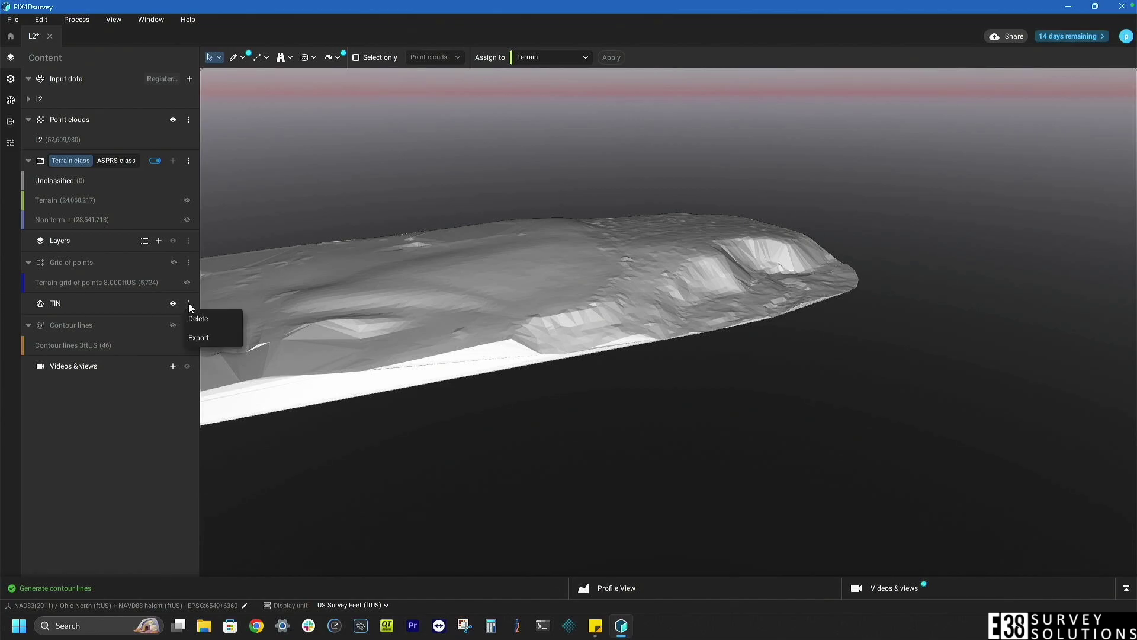
left_click(201, 338)
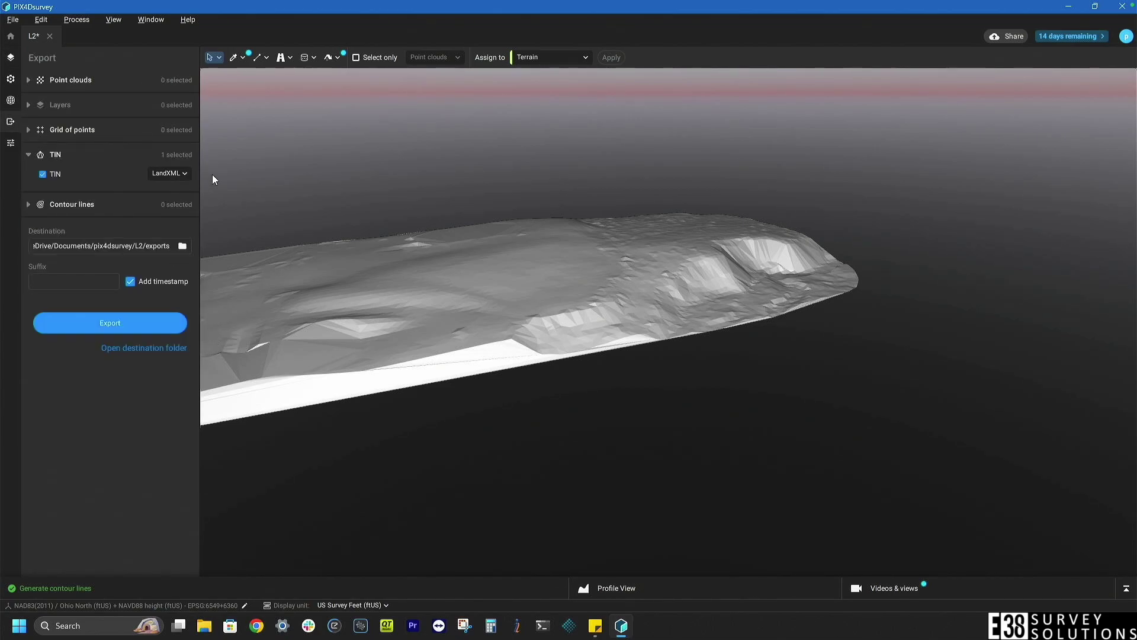
left_click(186, 173)
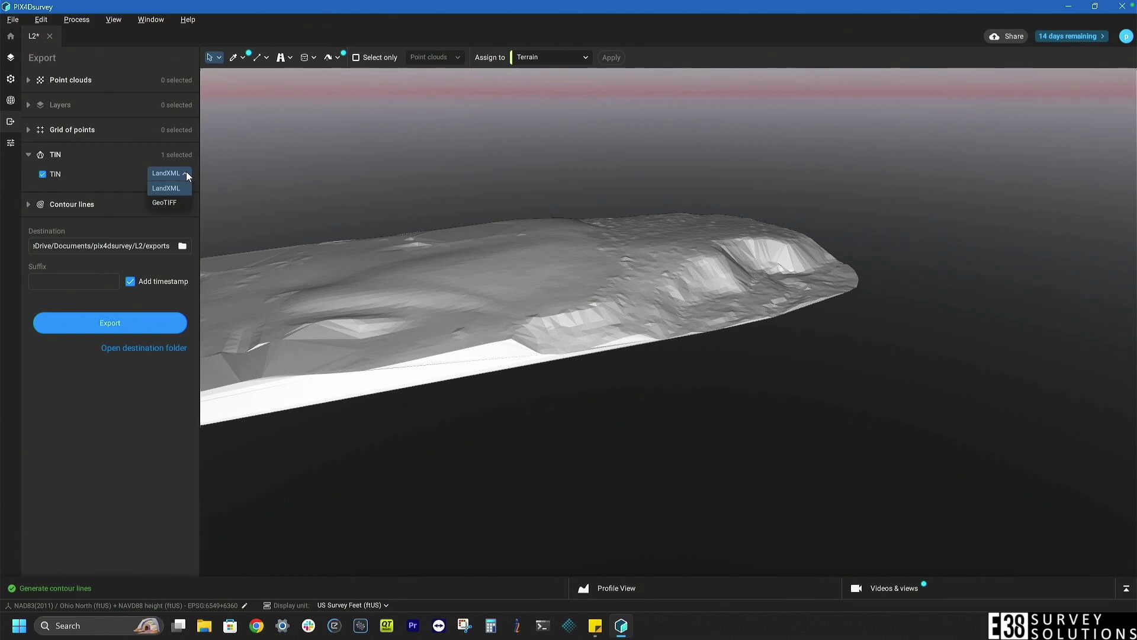
left_click(104, 177)
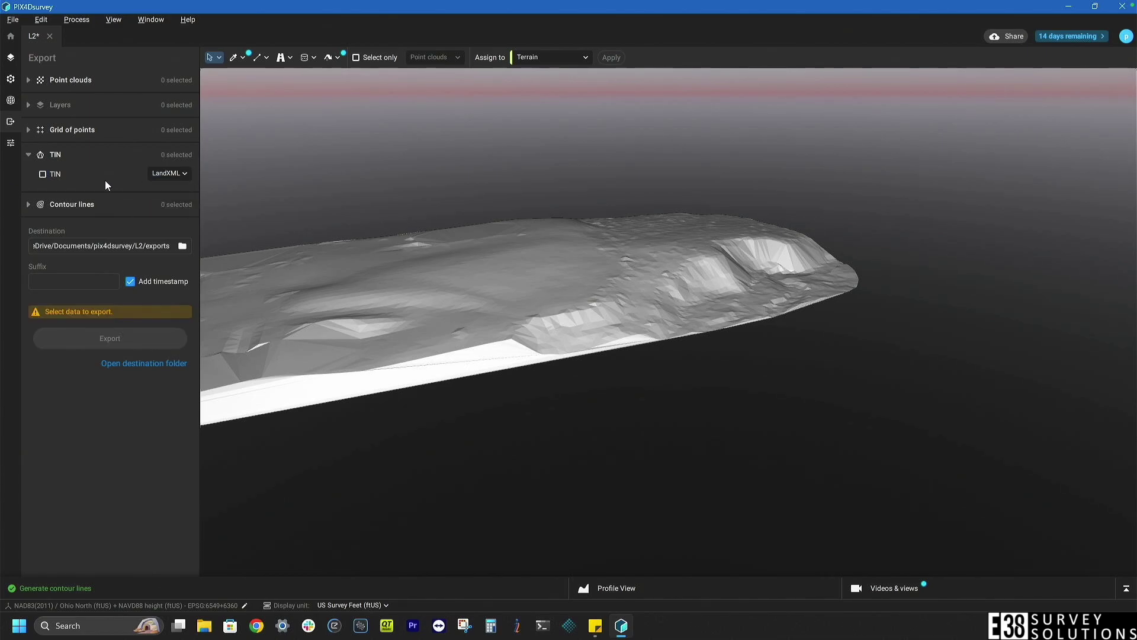
left_click(42, 174)
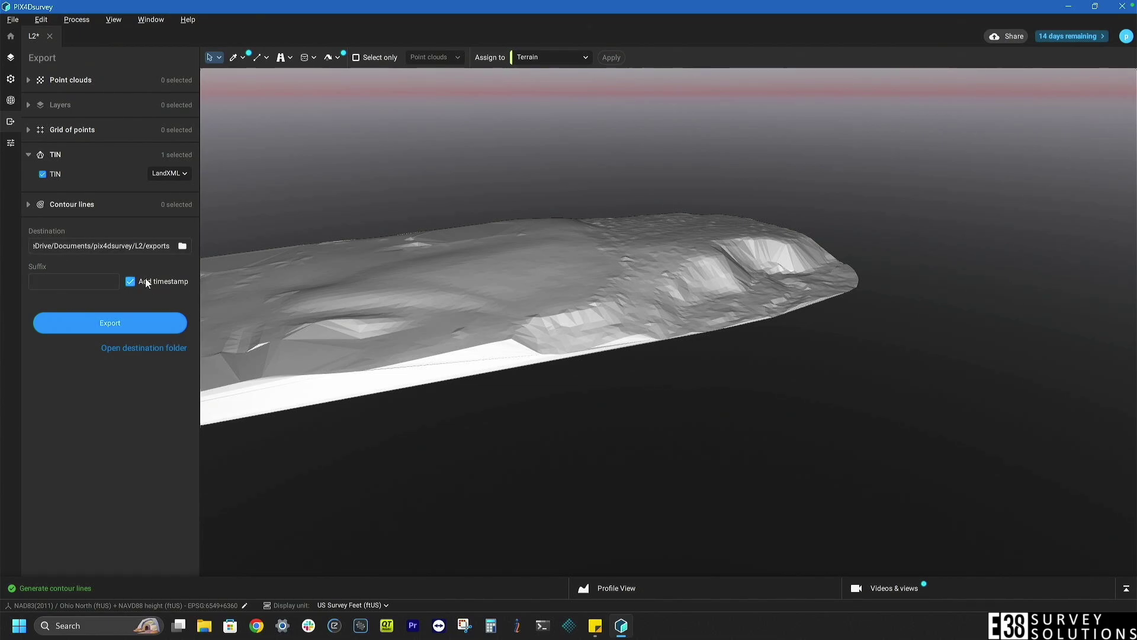
left_click(124, 321)
Open the exports folder, check the L2_TIN .xml file's details, and close File Explorer.
left_click(141, 348)
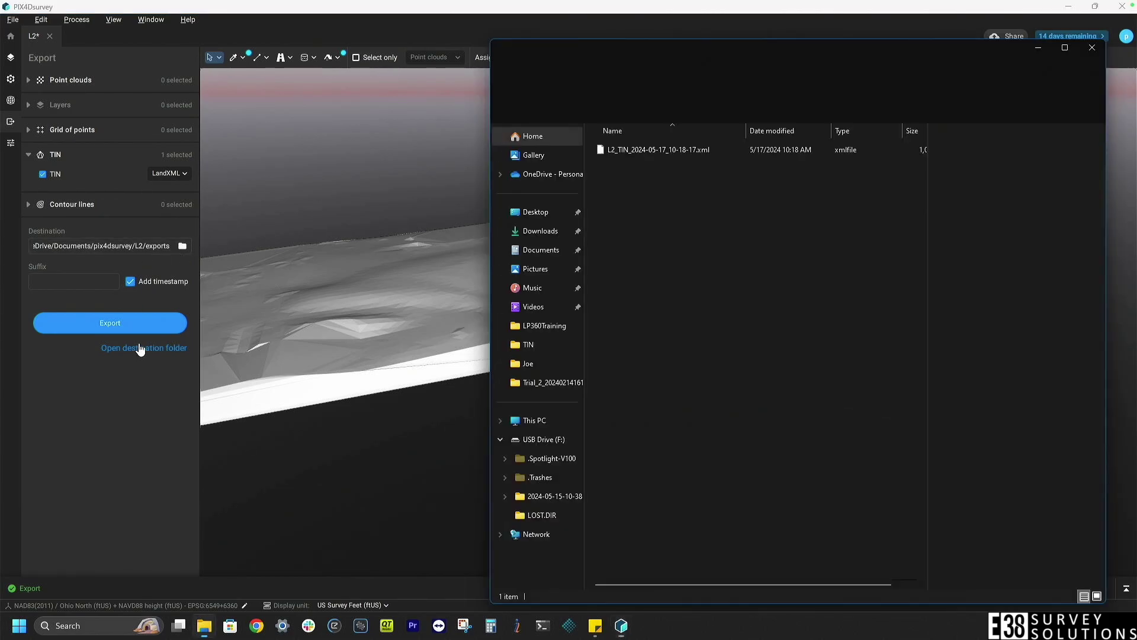
left_click(649, 153)
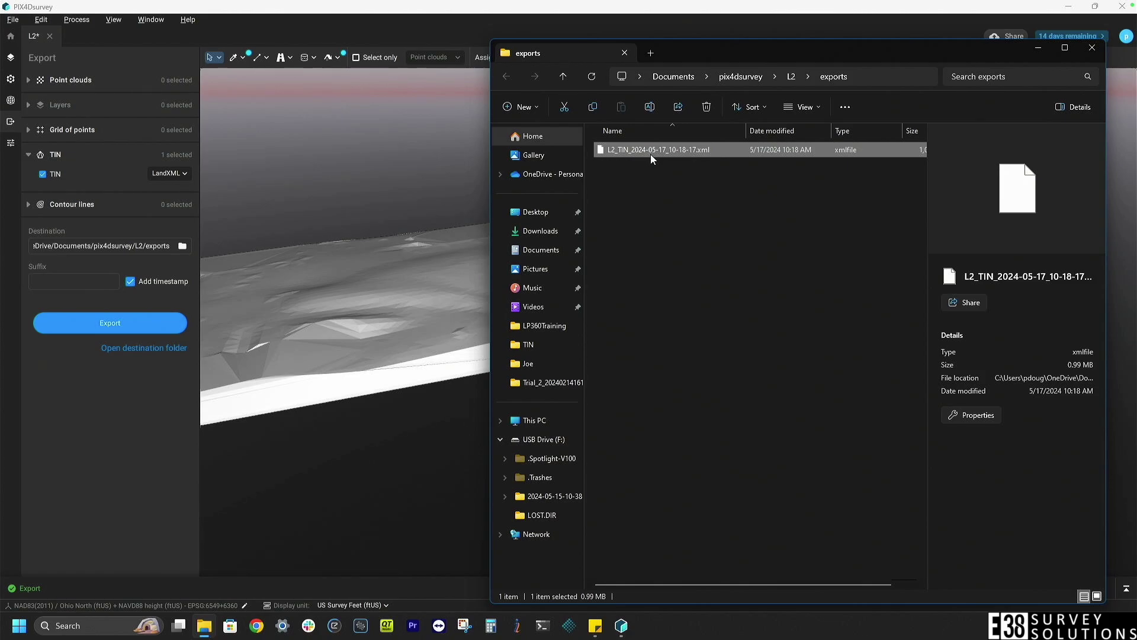
left_click(1092, 48)
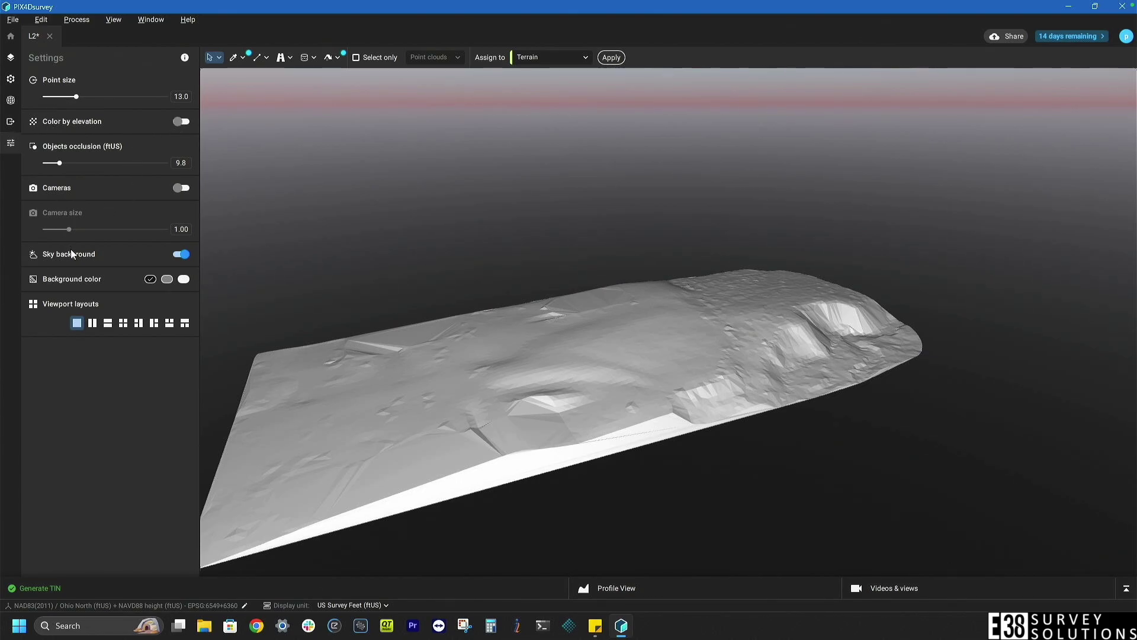
Split the 3D view into two side-by-side panes and hide the TIN to reveal the point cloud.
left_click(92, 322)
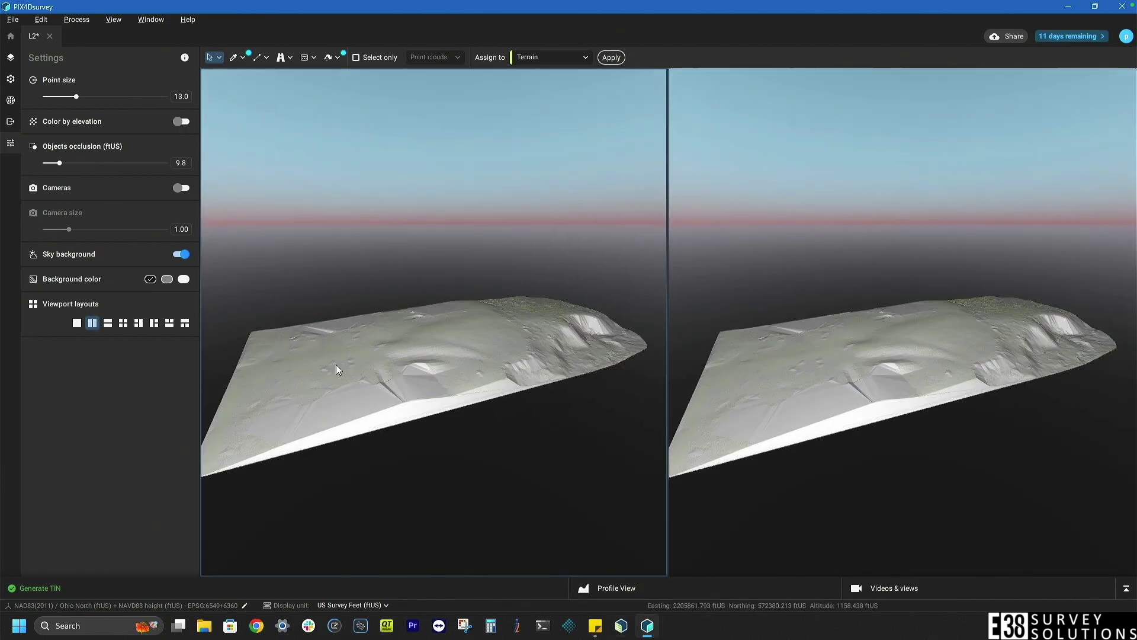
left_click_drag(336, 369, 799, 442)
left_click(11, 58)
left_click(173, 303)
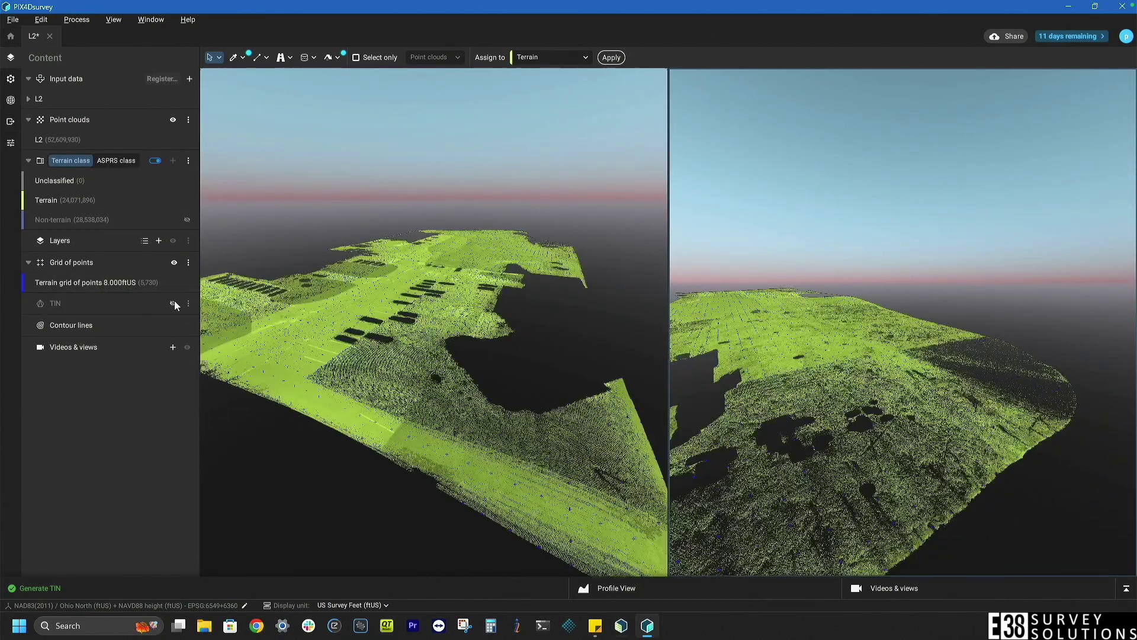
Show the Non-terrain points, zoom in, then hide them again.
left_click(187, 219)
scroll(374, 409, "up", 5)
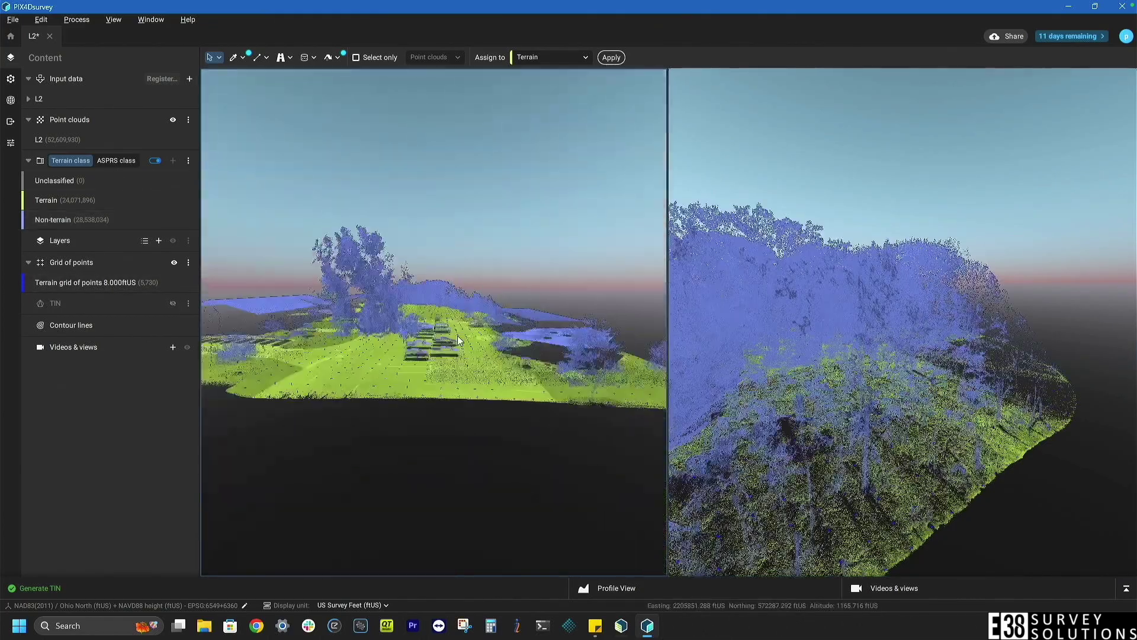
scroll(375, 408, "up", 5)
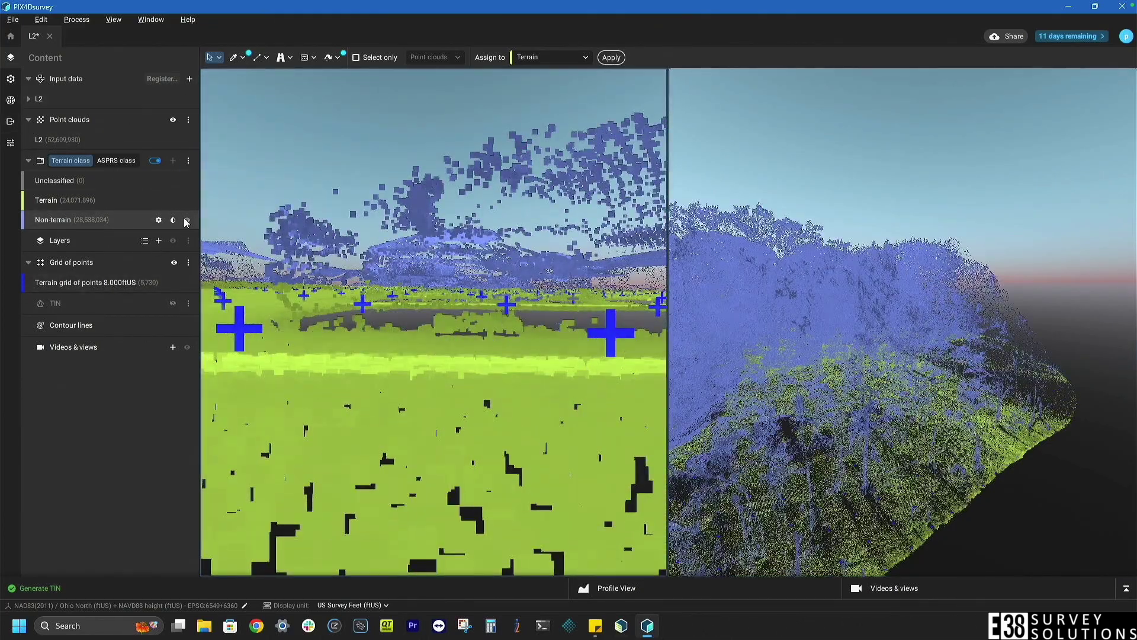
left_click(187, 219)
scroll(385, 341, "down", 3)
scroll(266, 279, "up", 1)
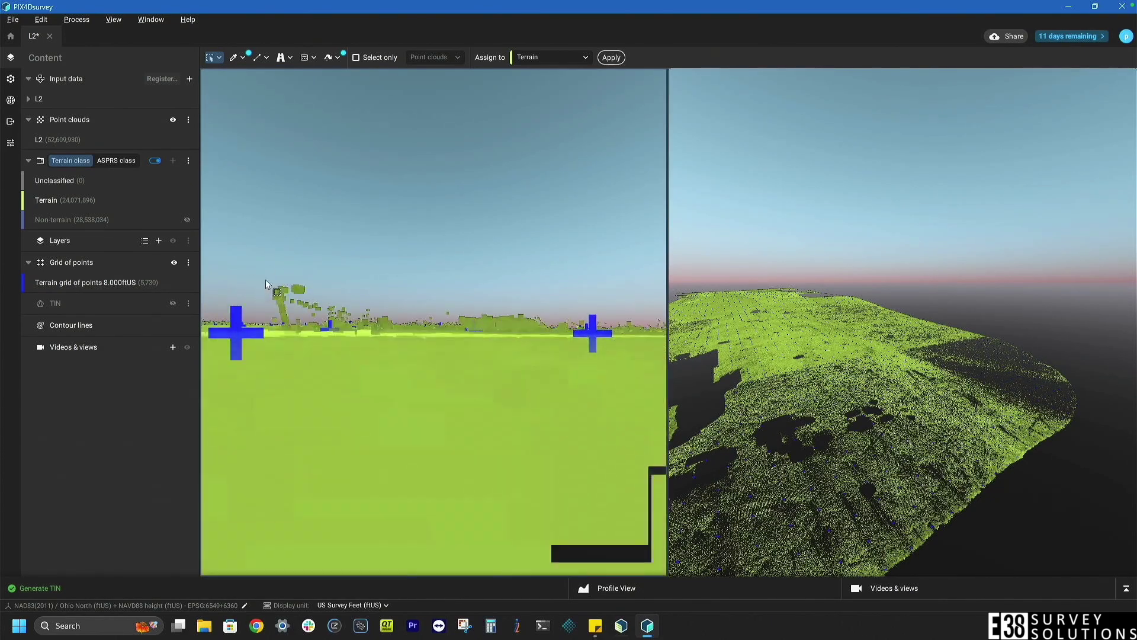
Set Non-terrain as the assign class and switch to polygon selection.
left_click(546, 55)
left_click(552, 98)
left_click(218, 56)
left_click(243, 104)
Enclose the stray horizon points in a polygon and apply the Non-terrain assignment.
left_click(456, 320)
left_click(552, 316)
left_click(341, 306)
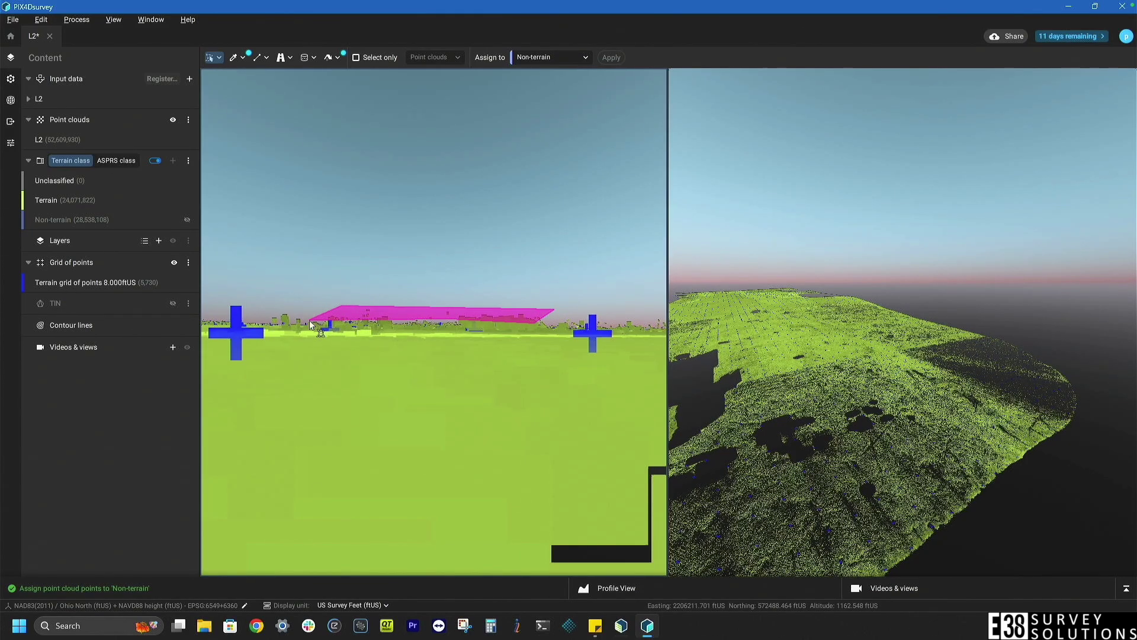
double_click(311, 322)
mouse_move(681, 331)
left_mouse_down()
mouse_move(756, 343)
mouse_move(783, 439)
mouse_move(764, 368)
left_mouse_up()
left_click(610, 57)
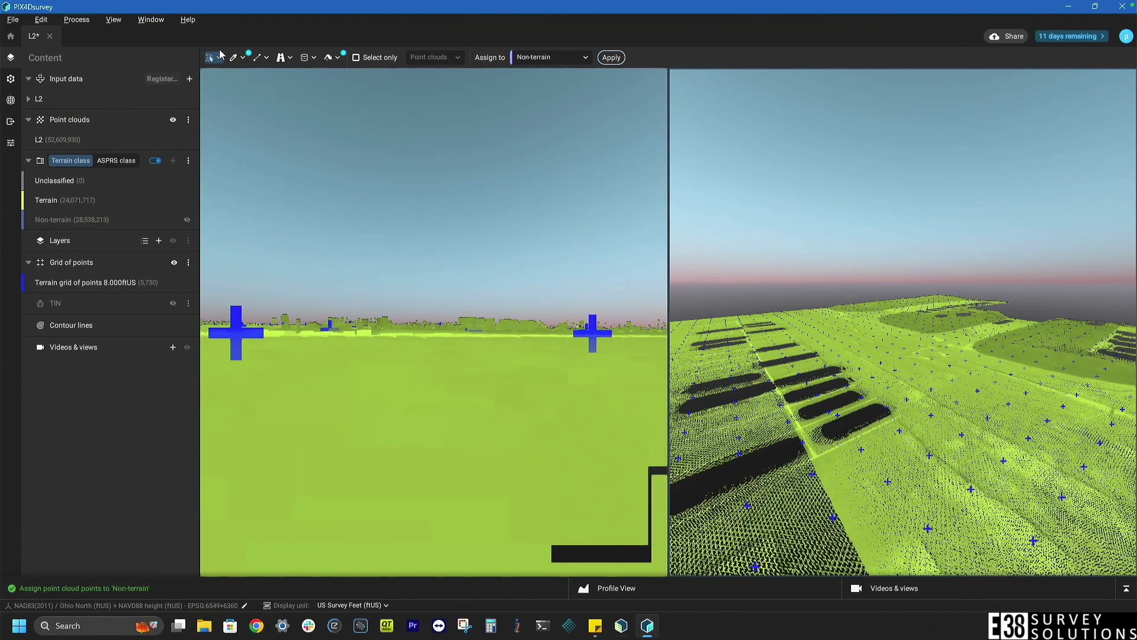
left_click(610, 57)
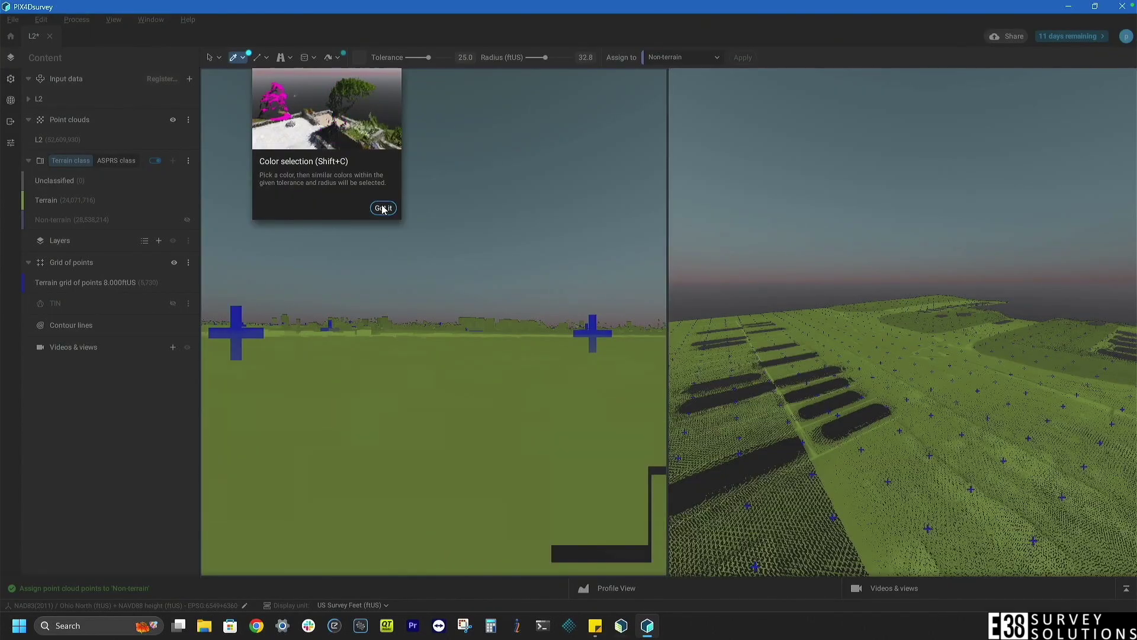
Start the roof outlining tool from the measurement toolbar.
left_click(241, 58)
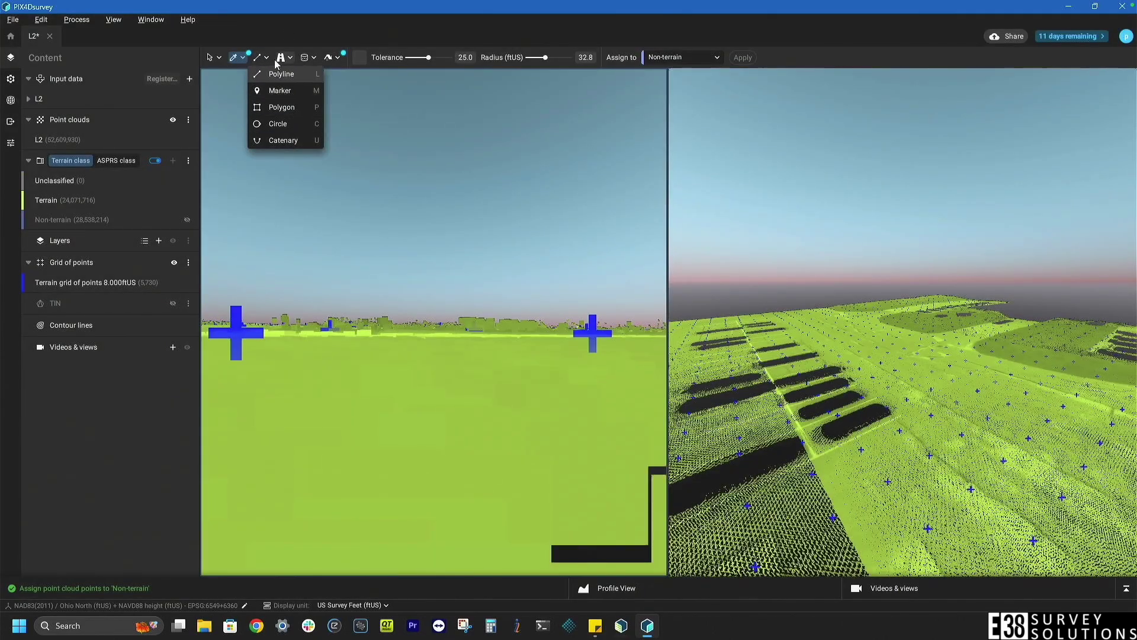
mouse_move(314, 62)
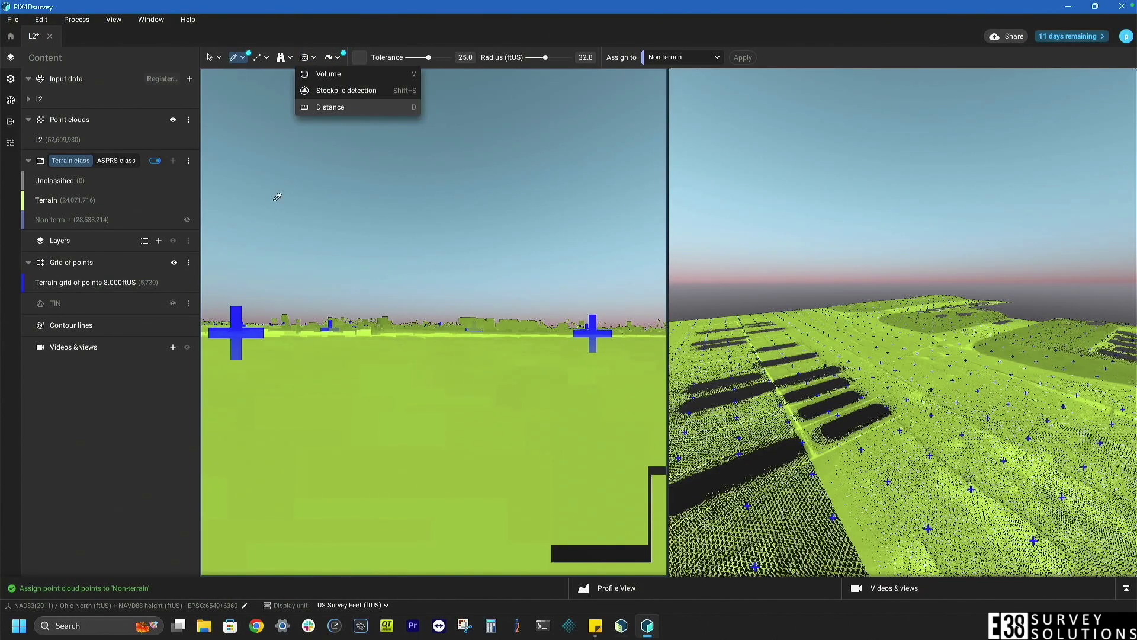
left_click(329, 57)
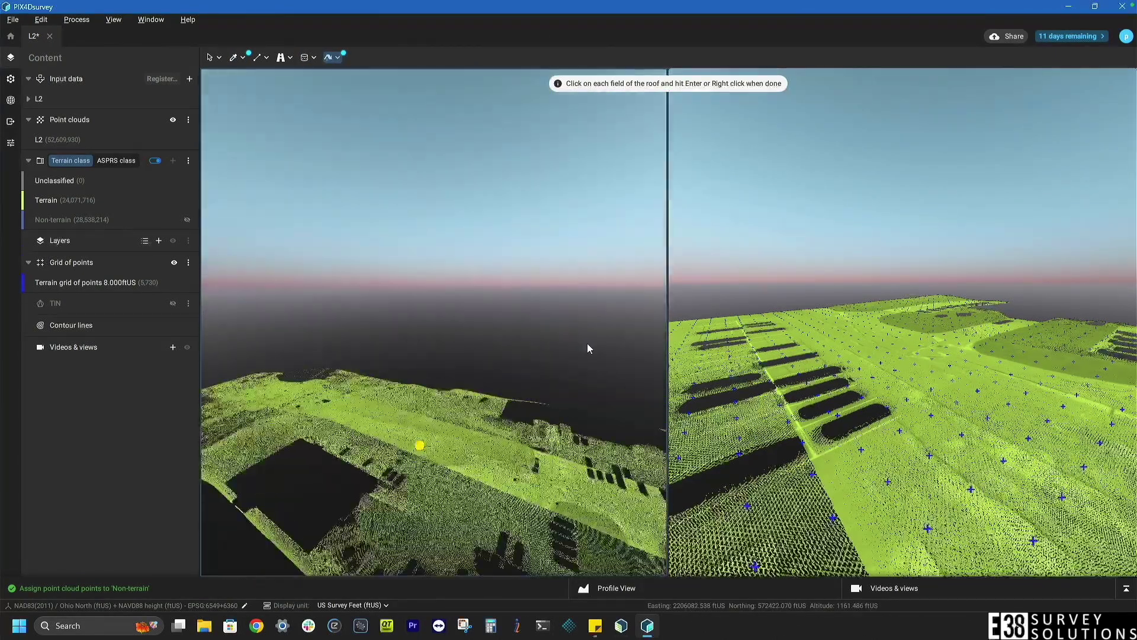